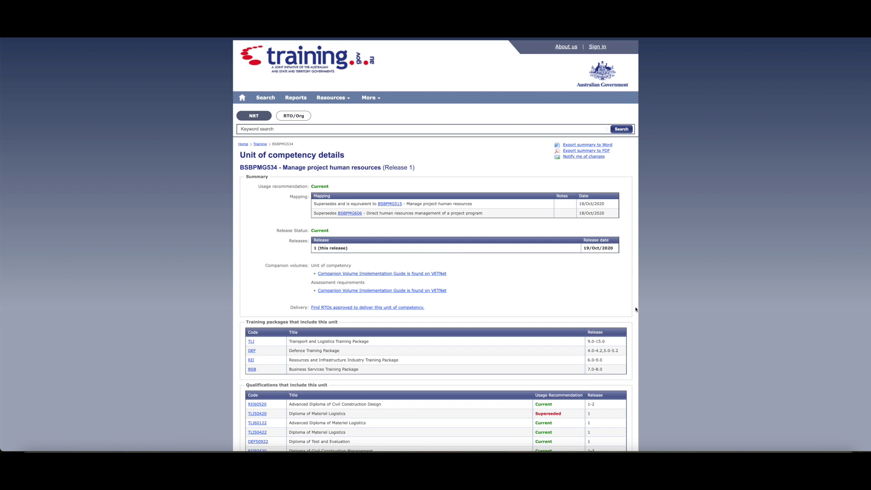
- Select and copy the 'BSBPMG534 - Manage project human resources' heading on training.gov.au
triple_click(283, 144)
click(254, 167)
drag(241, 168, 381, 171)
key(ctrl+c)
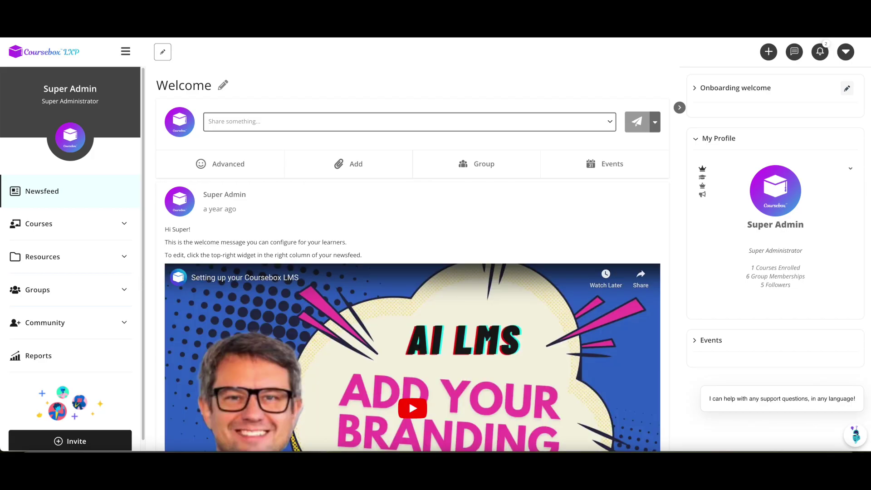
- Start a new course described as 'BSBPMG534 - Manage project human resources' and select the performance criteria table
click(769, 51)
click(756, 82)
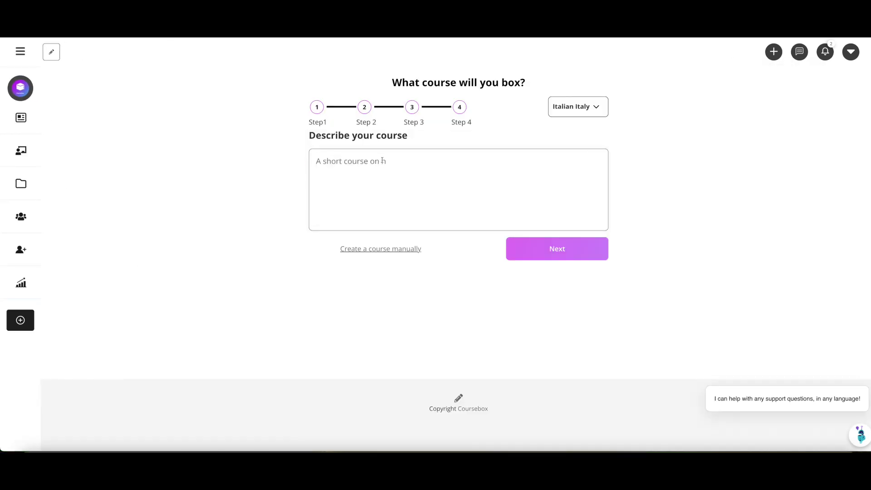
key(ctrl+v)
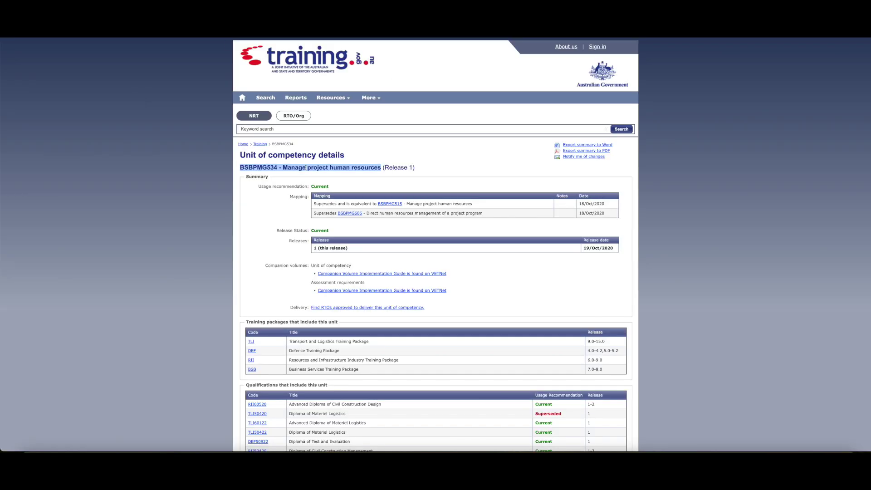
scroll(317, 182, down, 15)
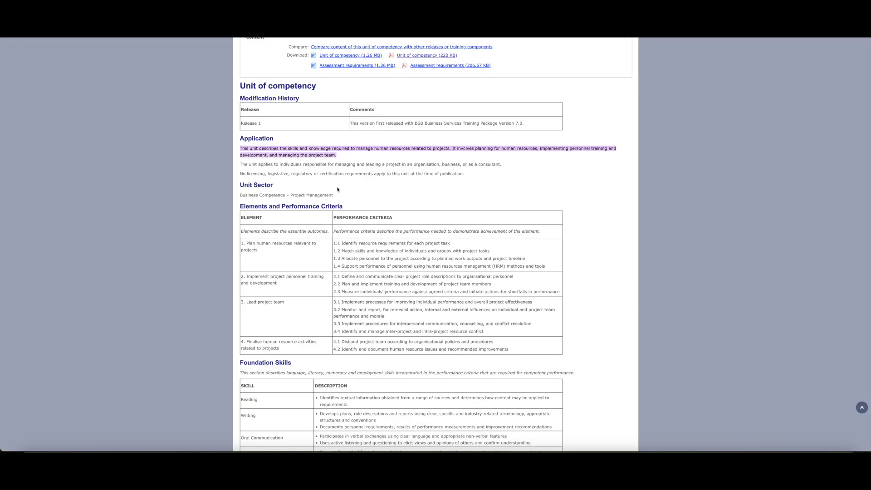
drag(240, 195, 537, 334)
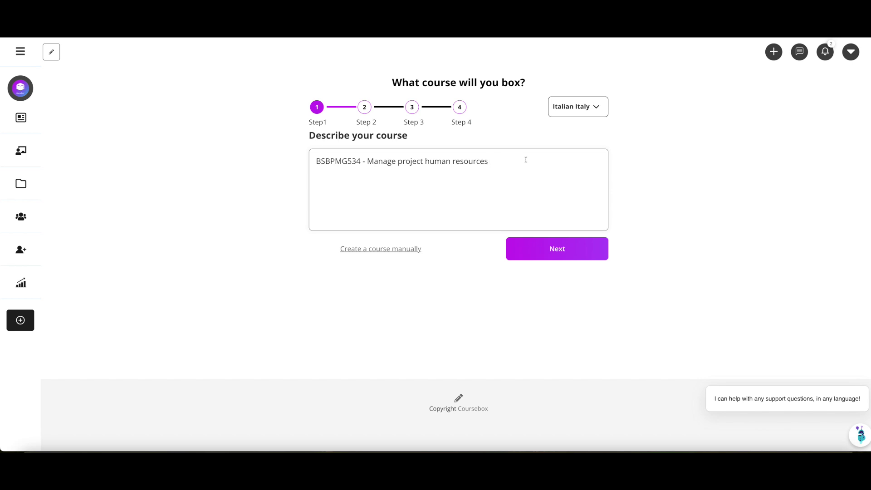
- Add the performance criteria and Foundation Skills sections to the course description
text(with the structure)
key(ctrl+v)
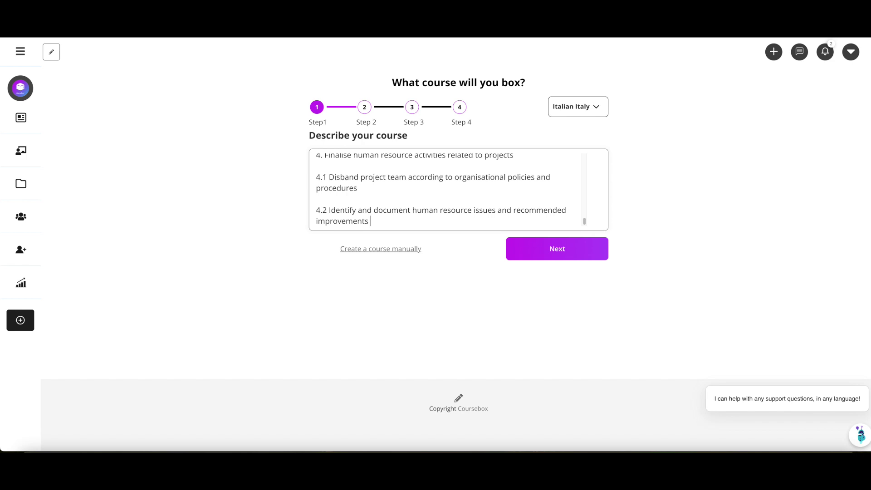
text(and)
key(alt+Tab)
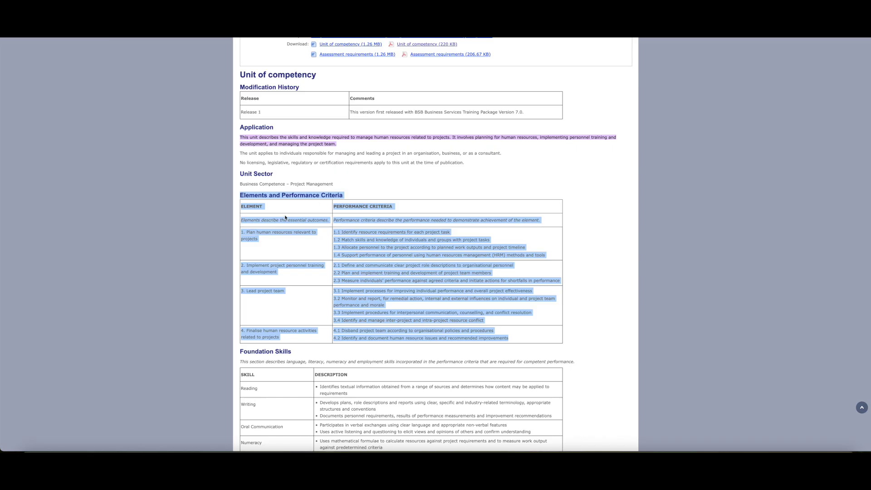
click(293, 220)
scroll(375, 268, down, 4)
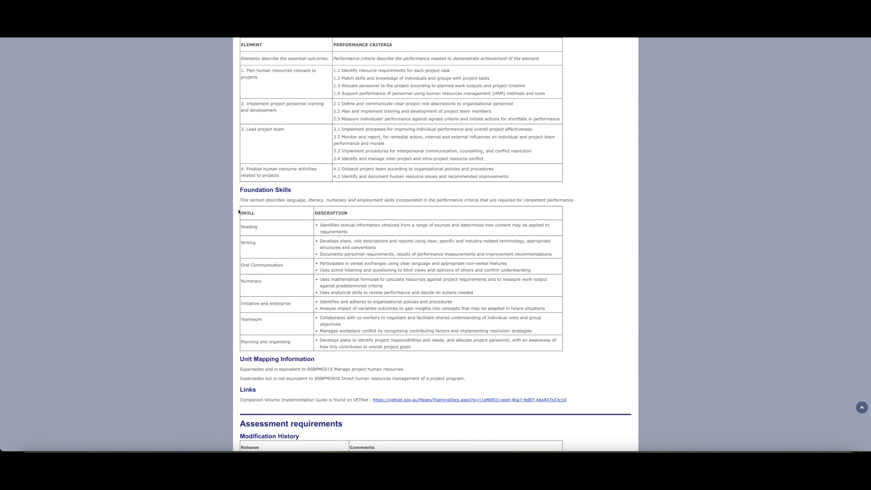
drag(239, 188, 461, 346)
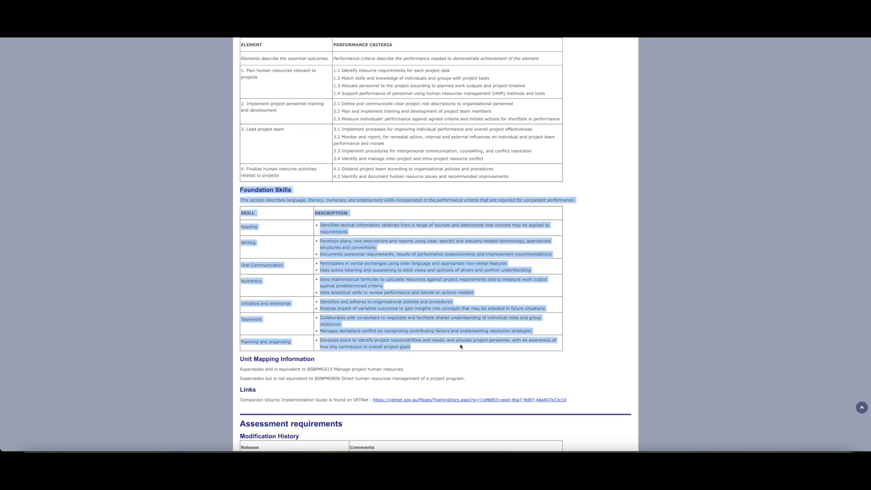
key(alt+Tab)
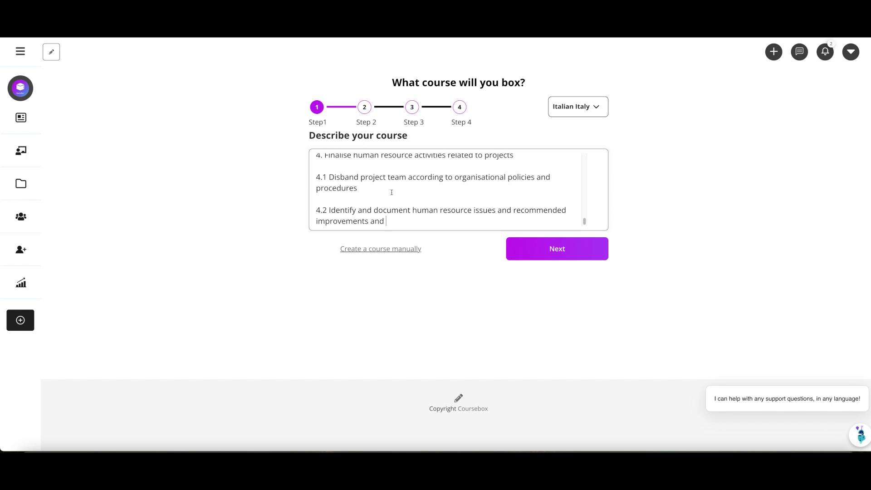
key(ctrl+v)
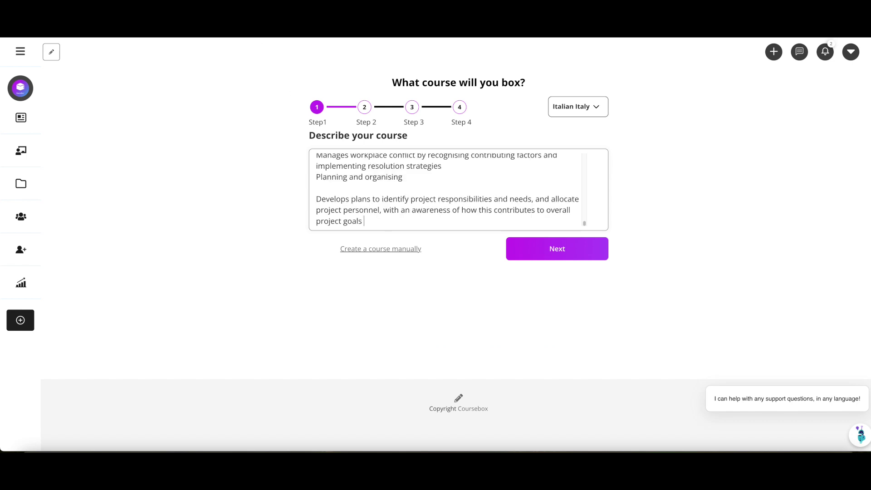
- Append the assessment evidence, saying quizzes and assessments need to address it, and continue
key(alt+Tab)
scroll(343, 237, down, 6)
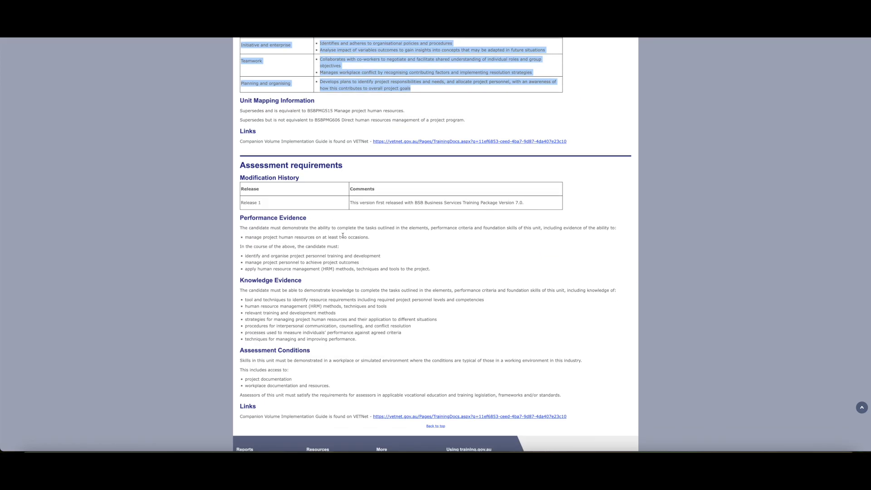
drag(242, 204, 368, 328)
key(alt+Tab)
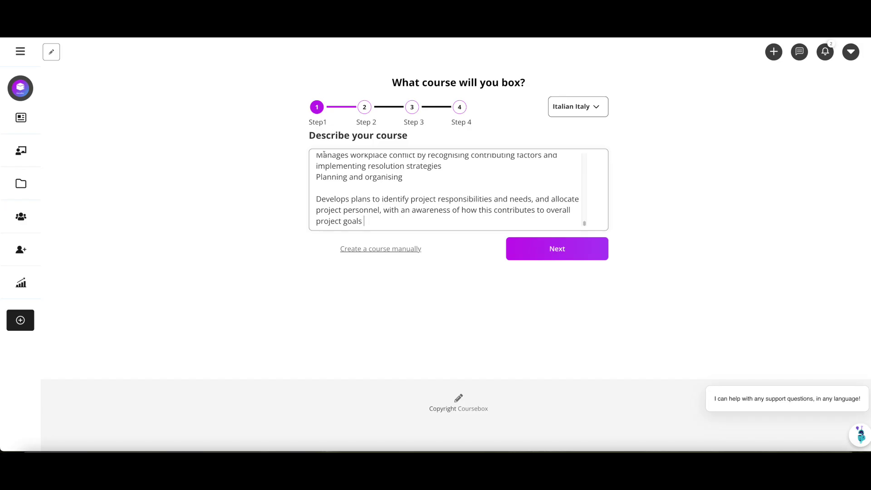
text(and in the quizzes and assessment sw)
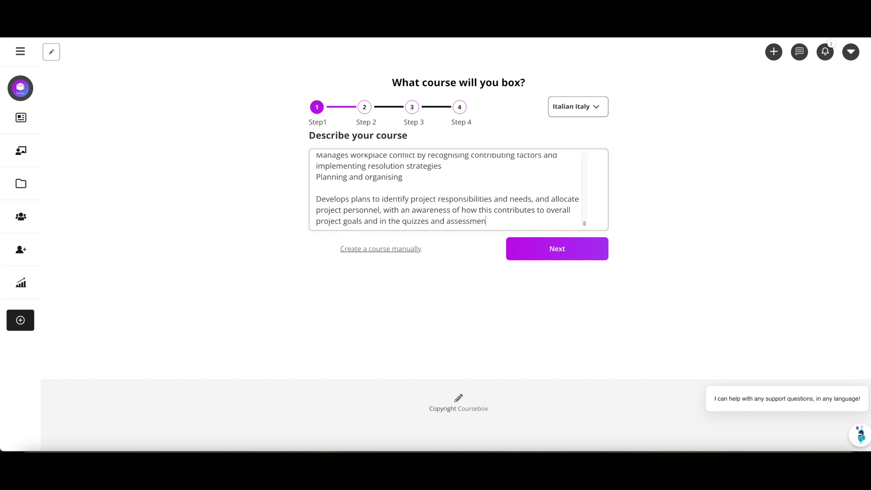
key(BackSpace)
key(BackSpace)
text(s we need to address)
key(ctrl+v)
scroll(458, 185, up, 15)
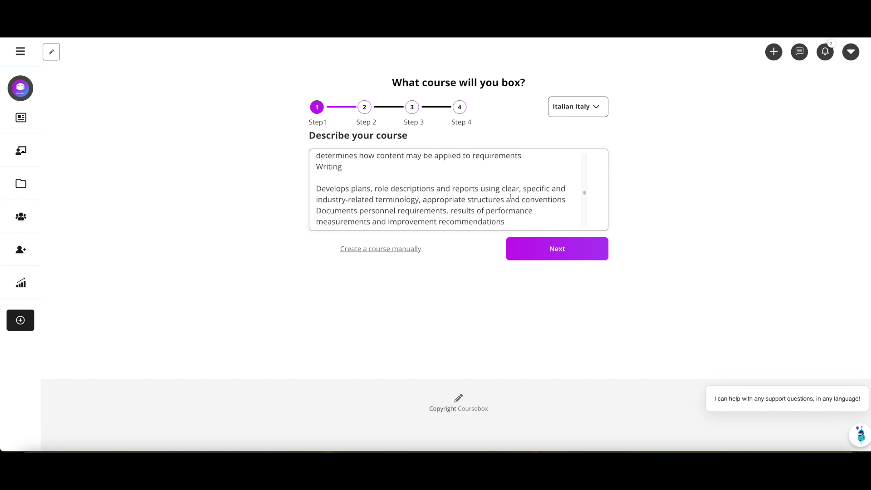
click(544, 251)
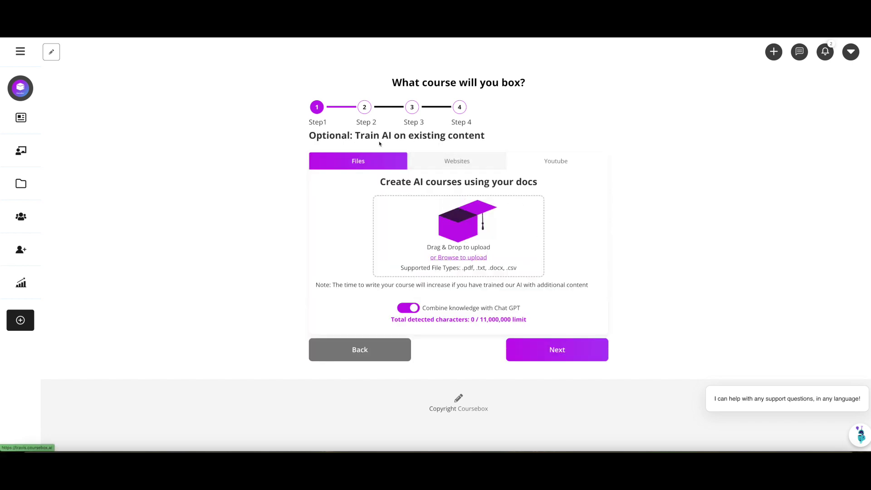
- Toggle 'Combine knowledge with Chat GPT' off and back on, leaving it enabled
drag(445, 136, 368, 137)
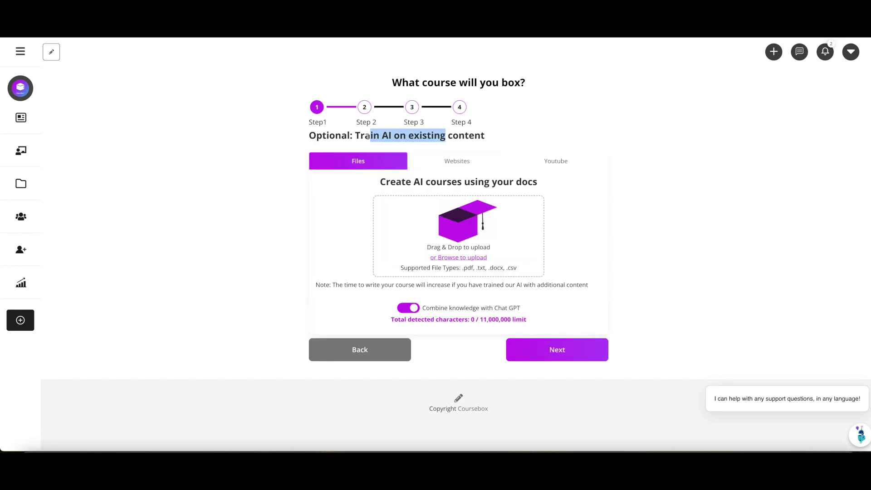
click(445, 136)
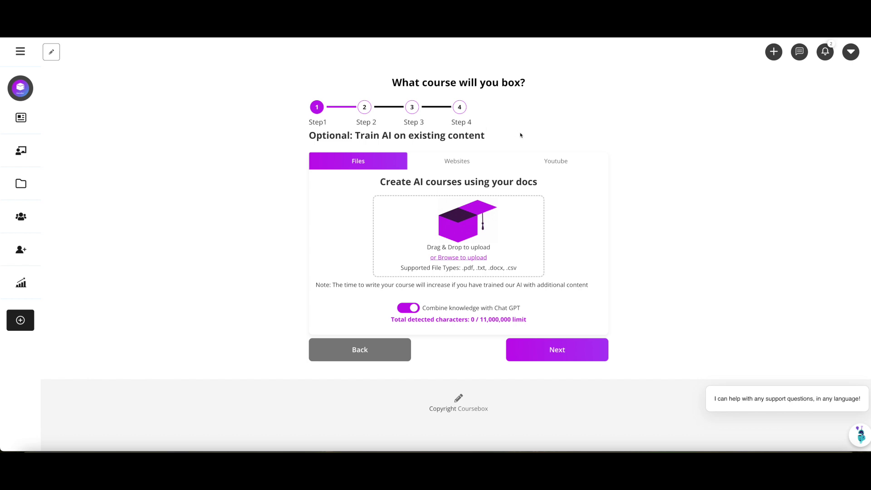
drag(423, 309, 517, 295)
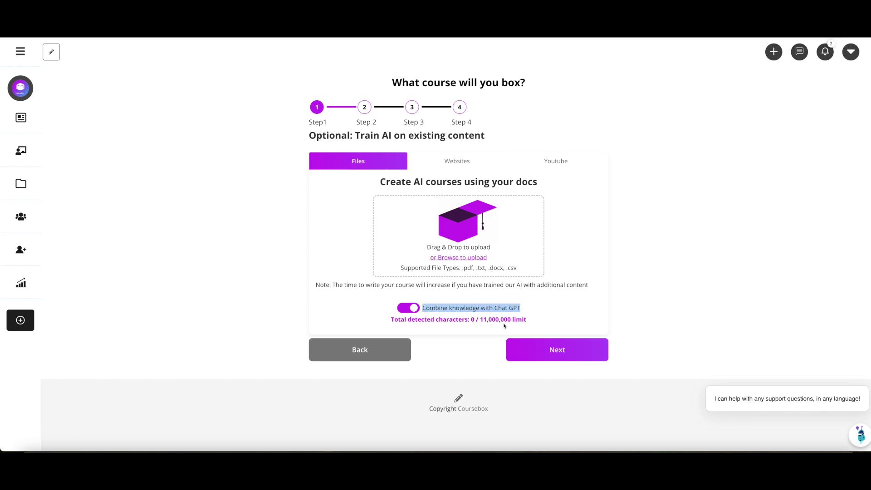
click(409, 311)
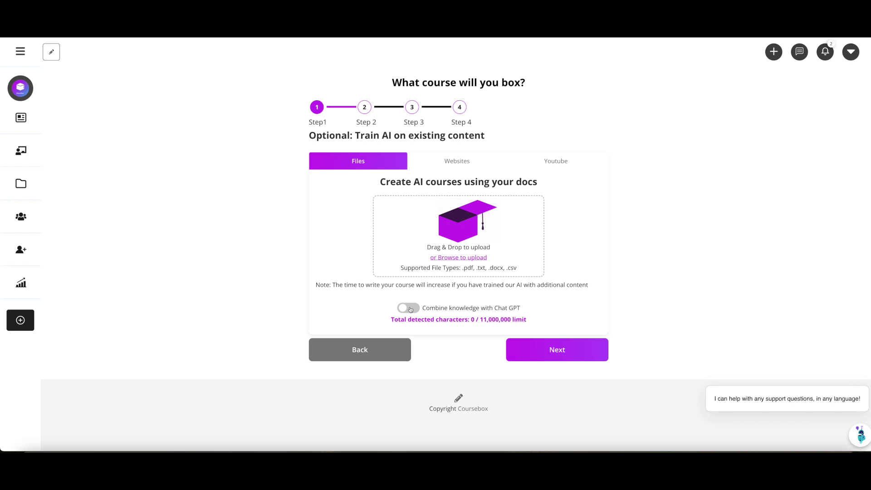
click(411, 310)
- Crawl the training.gov.au unit page URL as a website source, fetching 11054 characters
click(460, 163)
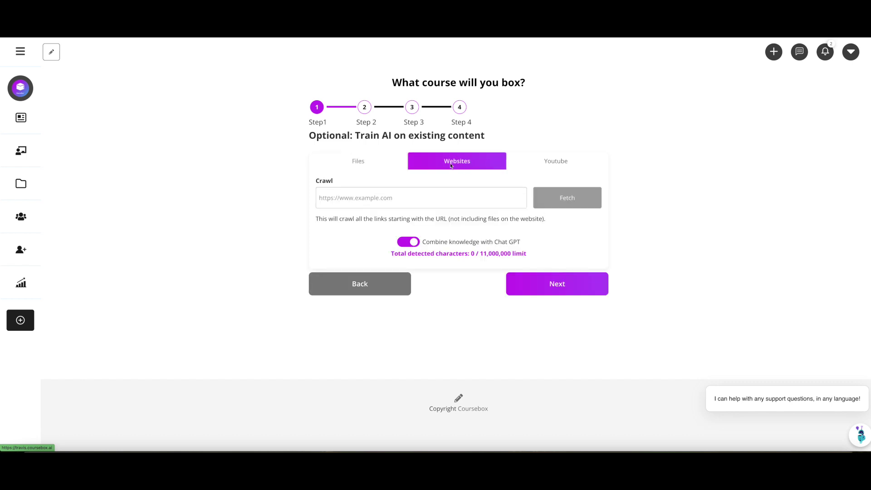
click(482, 196)
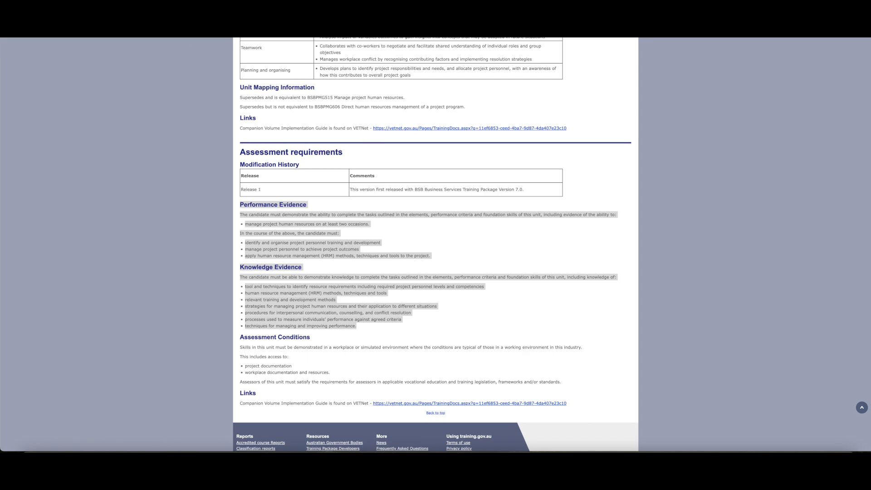
scroll(142, 114, up, 20)
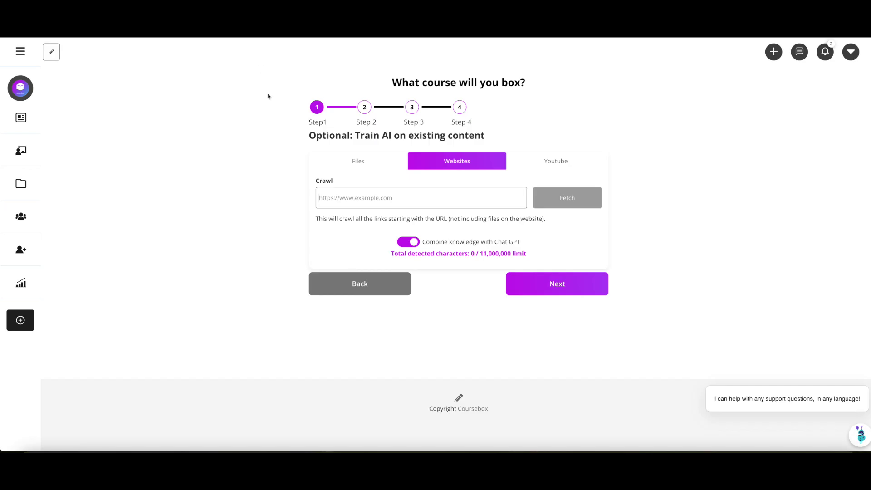
text(https://training.gov.au/Training/Details/BSBPMG534#:~:text=This%20unit%20describes%20the%20skills,and%20managing%20the%20project%20team.)
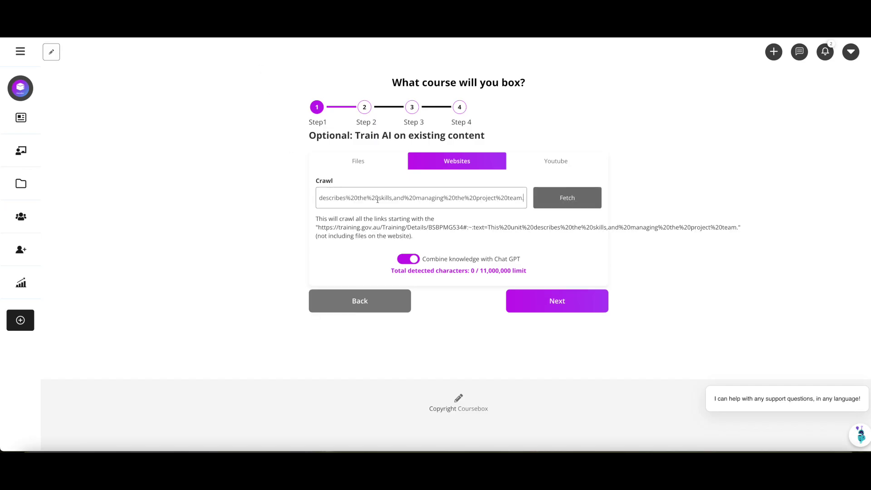
click(570, 201)
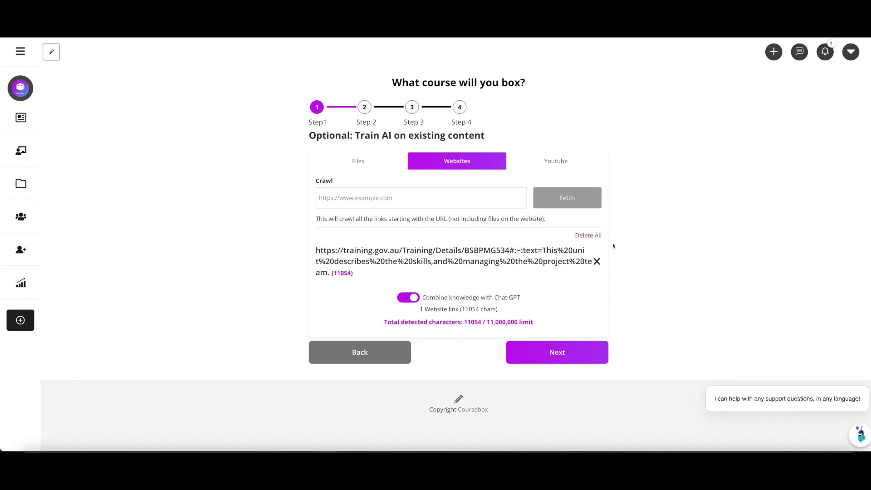
- Check the YouTube source option, then return to the Files option
click(562, 164)
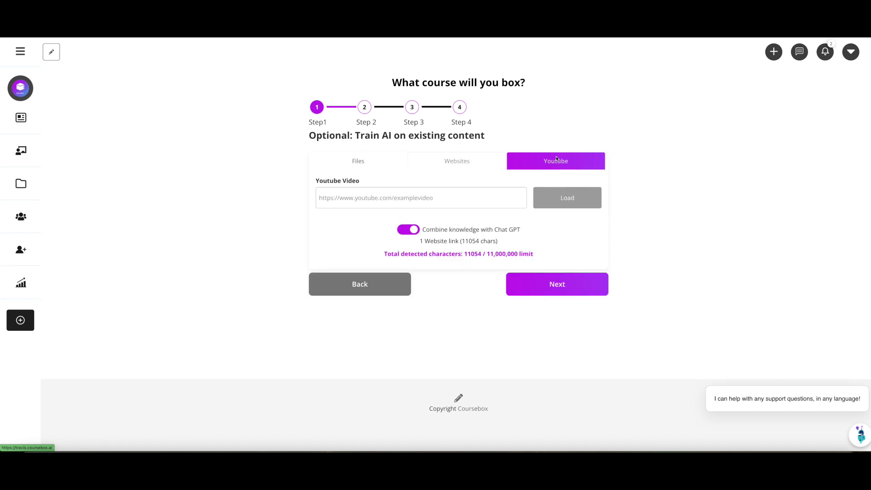
click(414, 202)
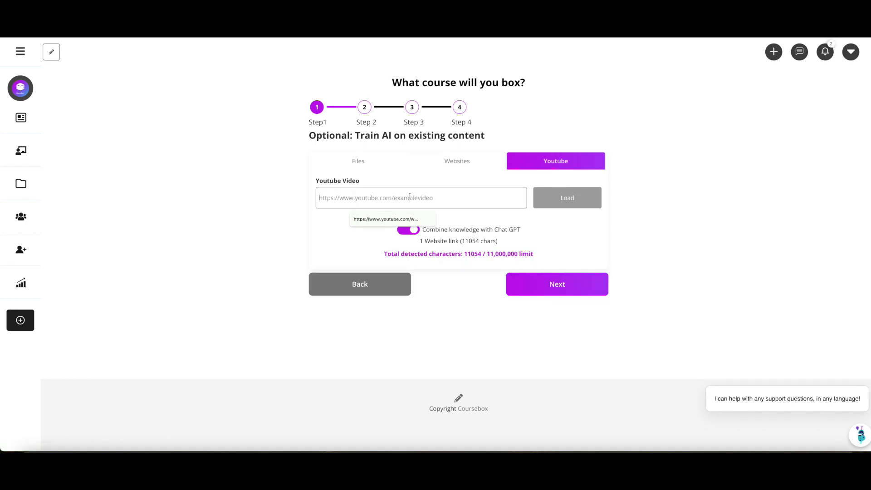
click(358, 162)
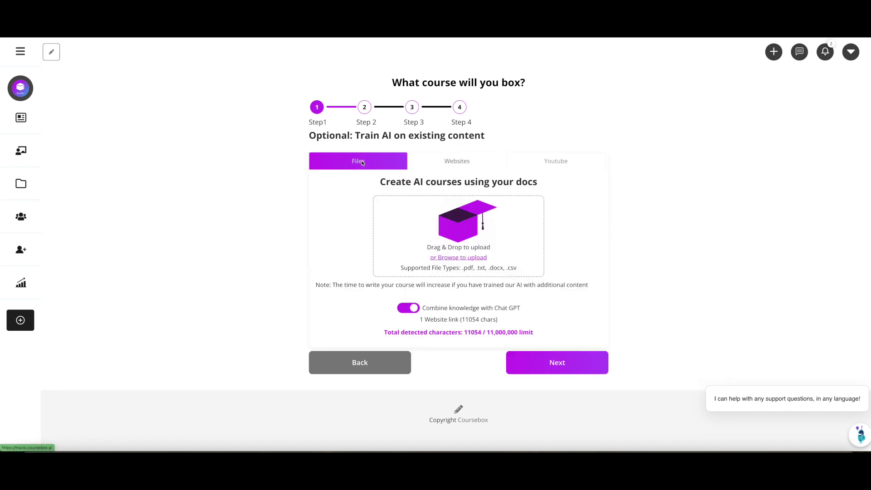
- Advance to the learner description step and highlight the unit title on training.gov.au
click(551, 369)
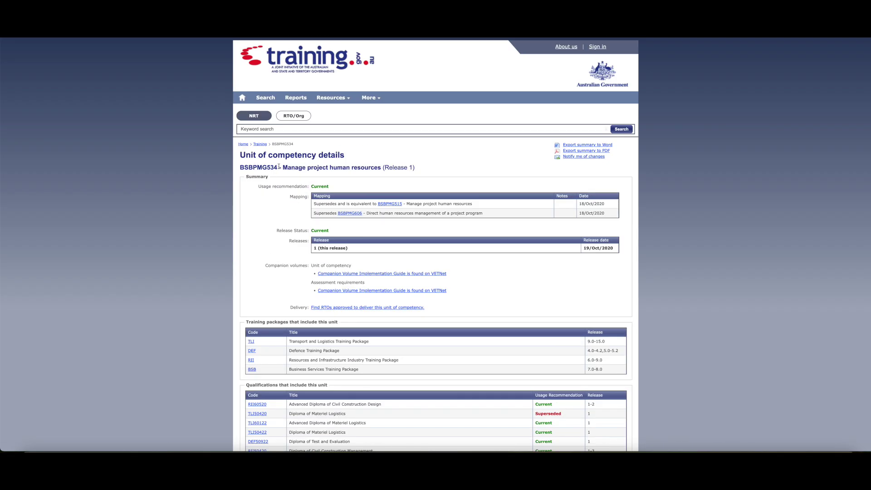
drag(279, 166, 370, 167)
drag(287, 167, 373, 167)
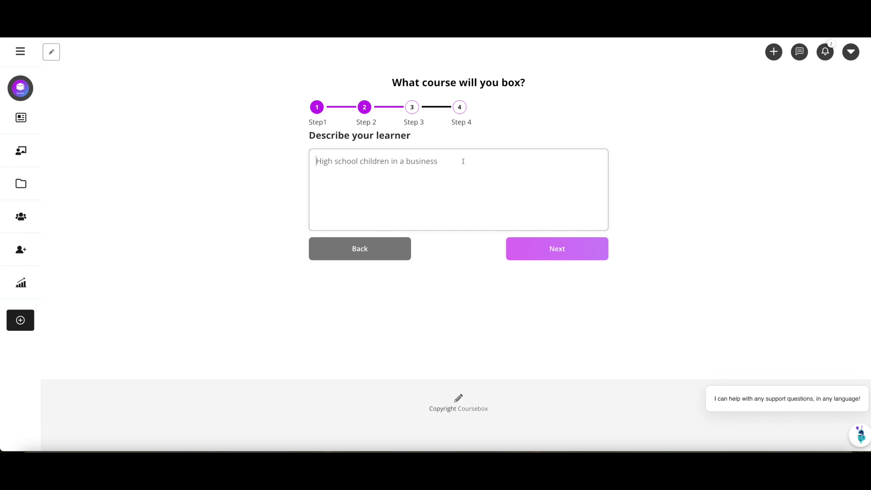
- Describe the learner as 'TAFE students completing a Cert IV in Business in South Australia' and continue
text(T)
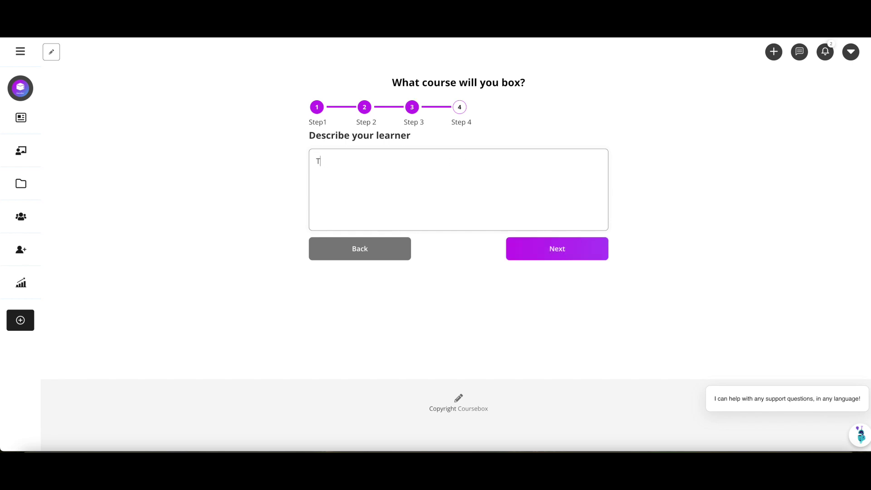
text(AFE students completing a )
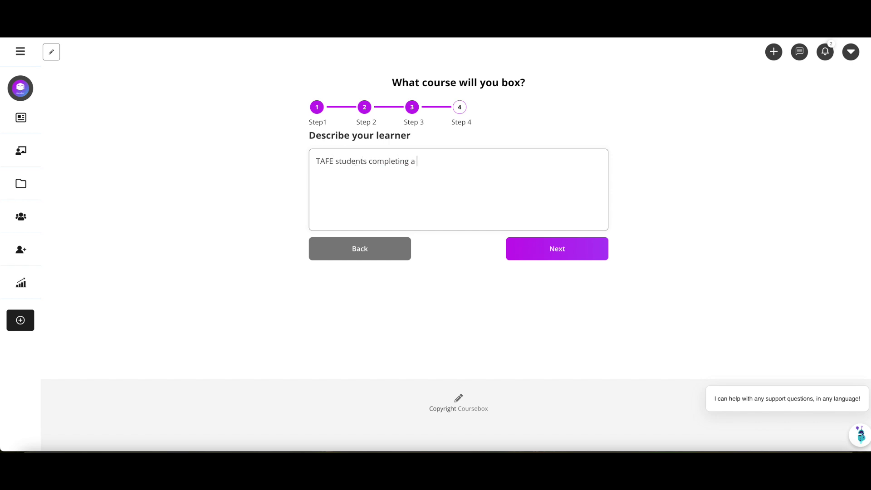
text(Cert IV in Business in South Austra)
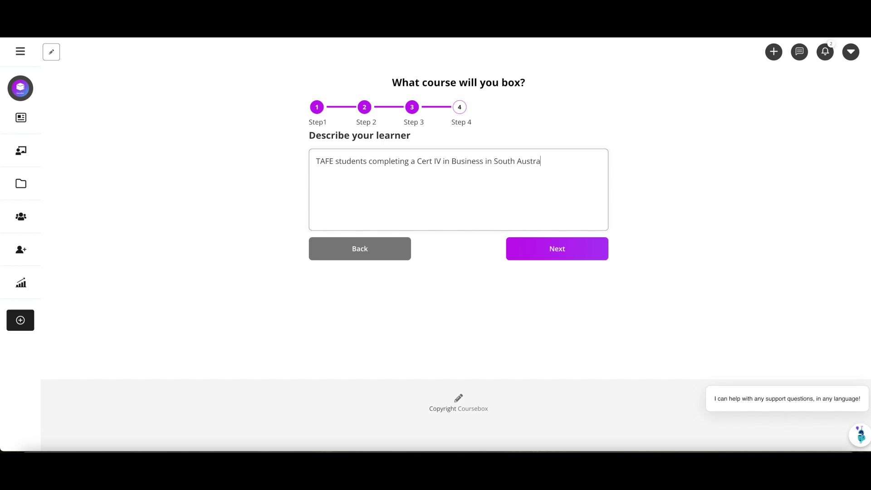
text(lia)
click(559, 253)
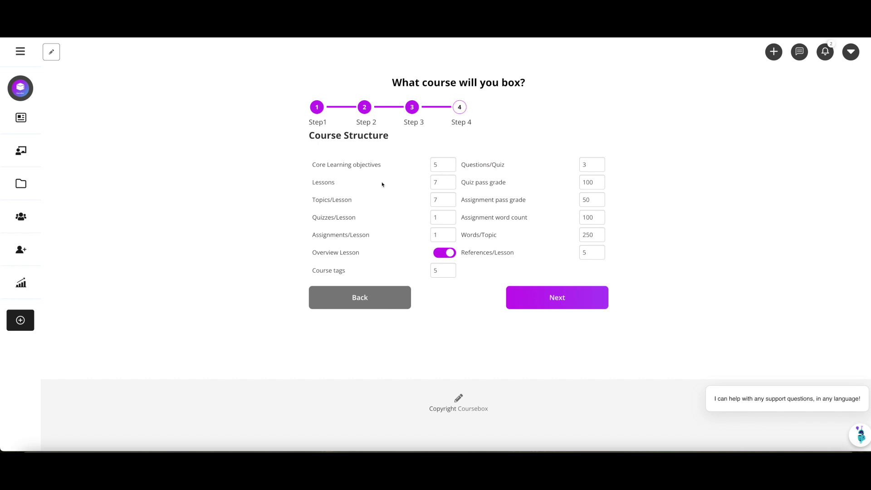
- Review the Lessons, Topics/Lesson, Quizzes/Lesson and Assignments/Lesson settings
double_click(316, 181)
drag(312, 199, 351, 199)
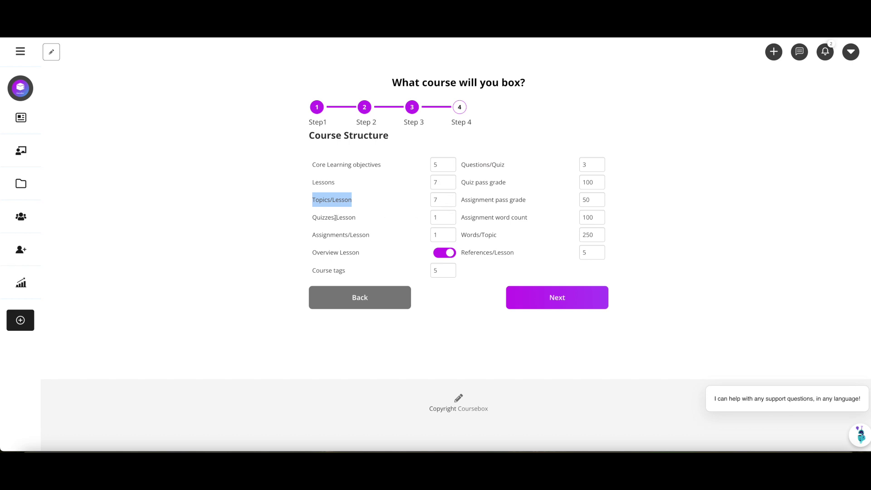
drag(322, 217, 417, 218)
drag(331, 235, 447, 220)
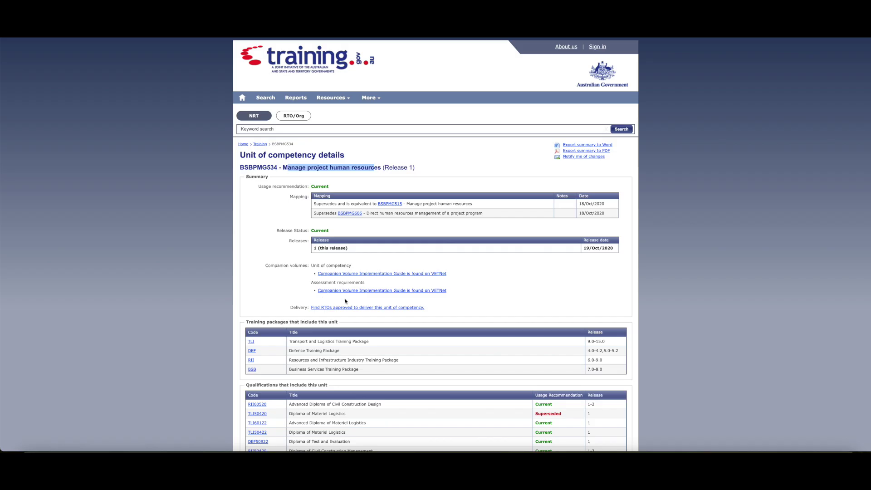
scroll(345, 302, down, 15)
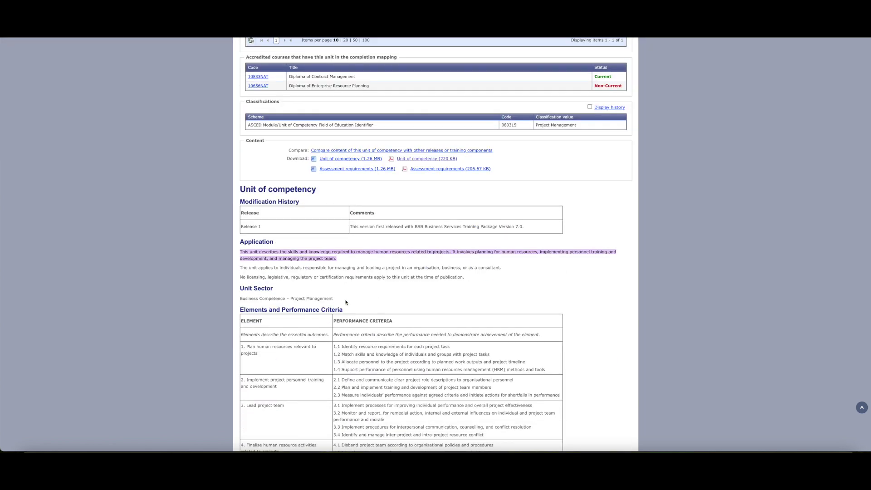
scroll(346, 302, down, 3)
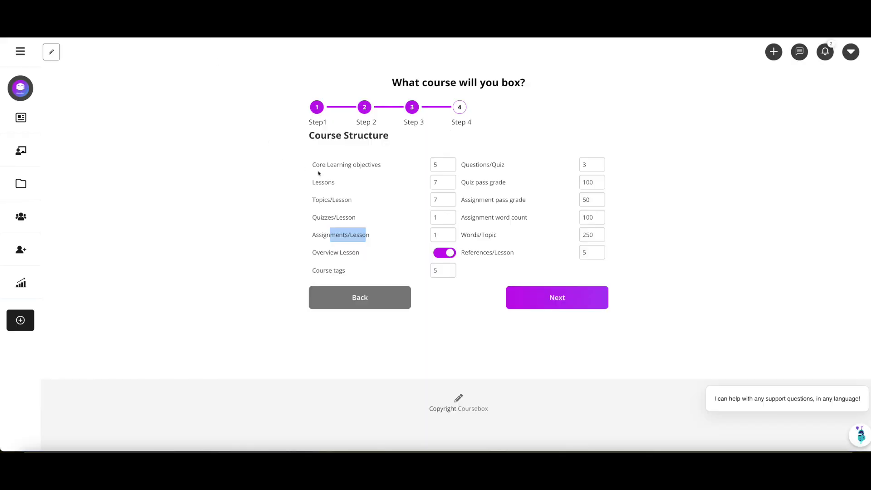
- Set lessons to 4, core learning objectives to 4 and topics per lesson to 4
click(449, 184)
click(449, 184)
click(449, 184)
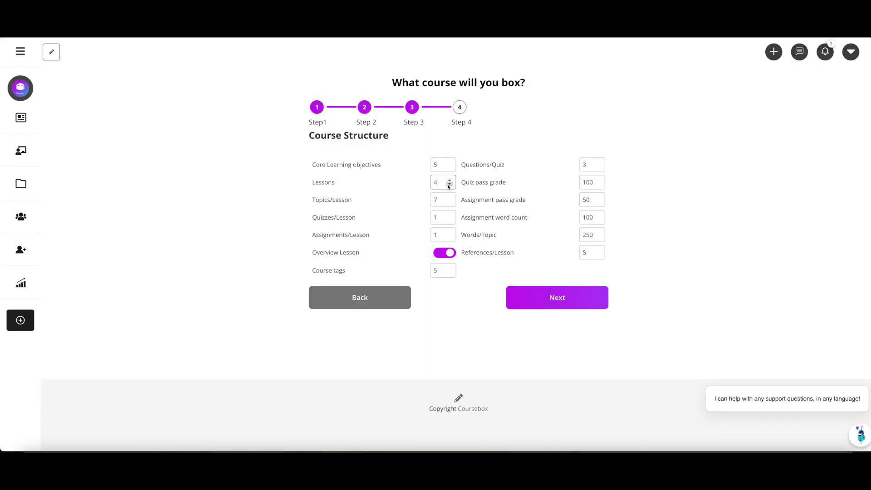
triple_click(345, 167)
key(Down)
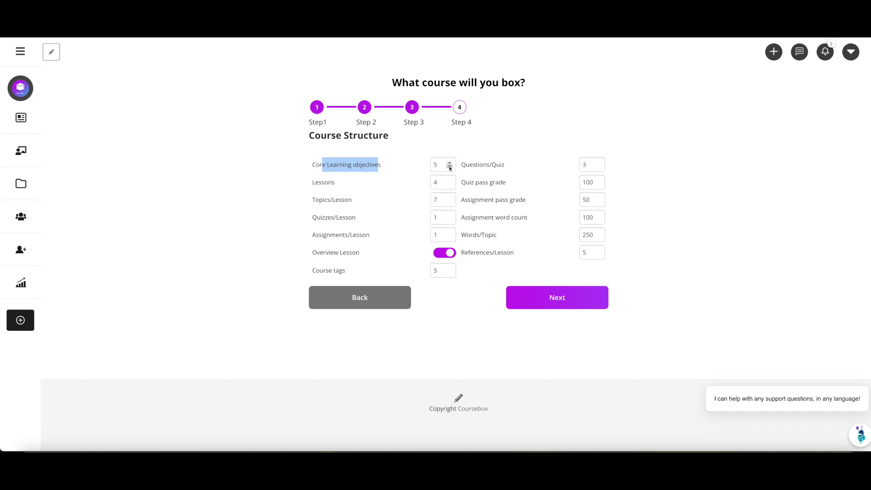
drag(364, 164, 343, 200)
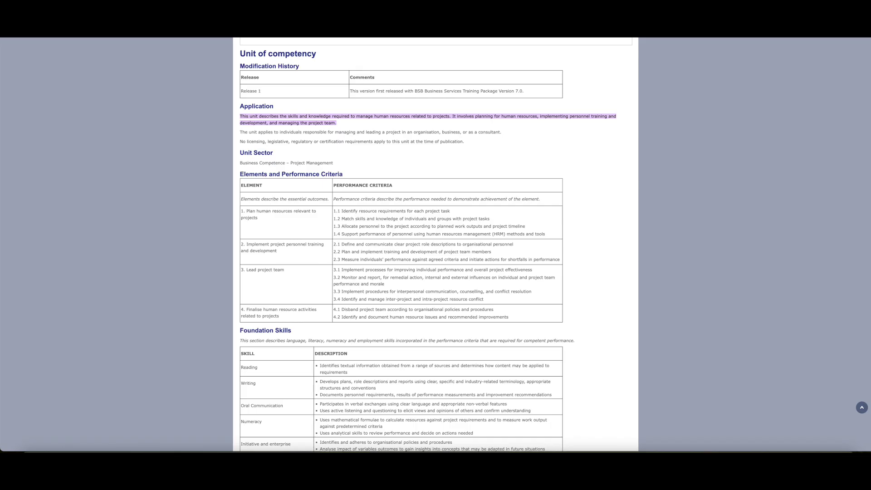
drag(334, 209, 347, 234)
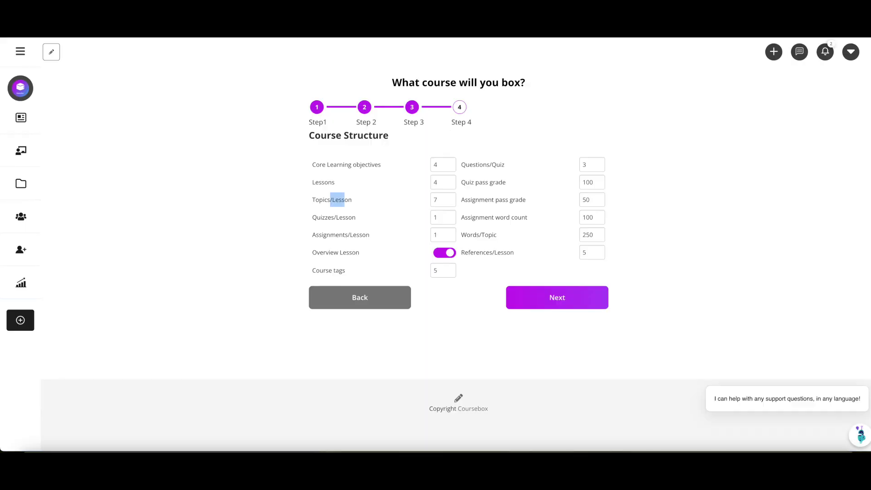
click(450, 202)
click(450, 202)
click(450, 203)
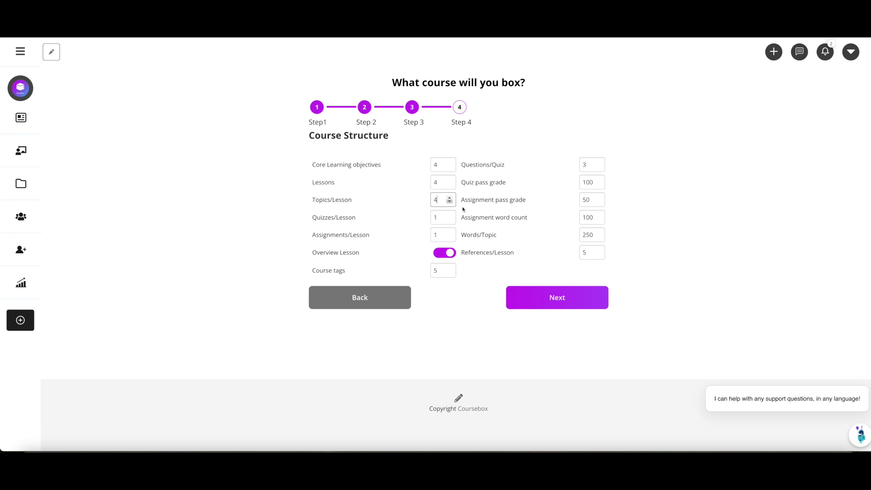
drag(468, 235, 516, 236)
double_click(587, 231)
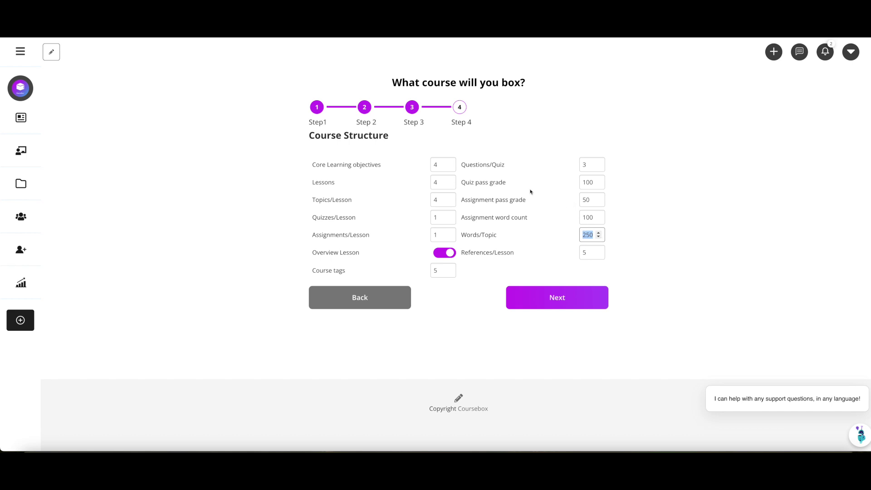
- Keep quizzes per lesson at 1, raise questions per quiz to 5, and generate the outline
drag(507, 164, 461, 164)
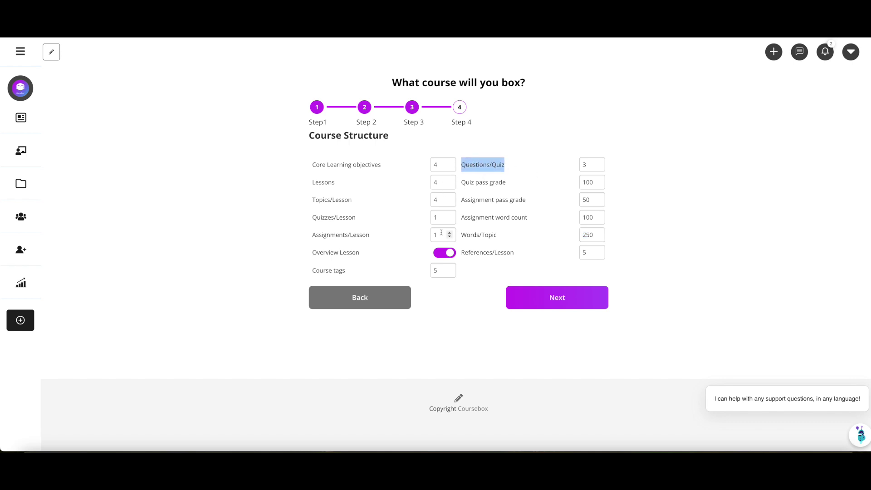
drag(349, 217, 323, 216)
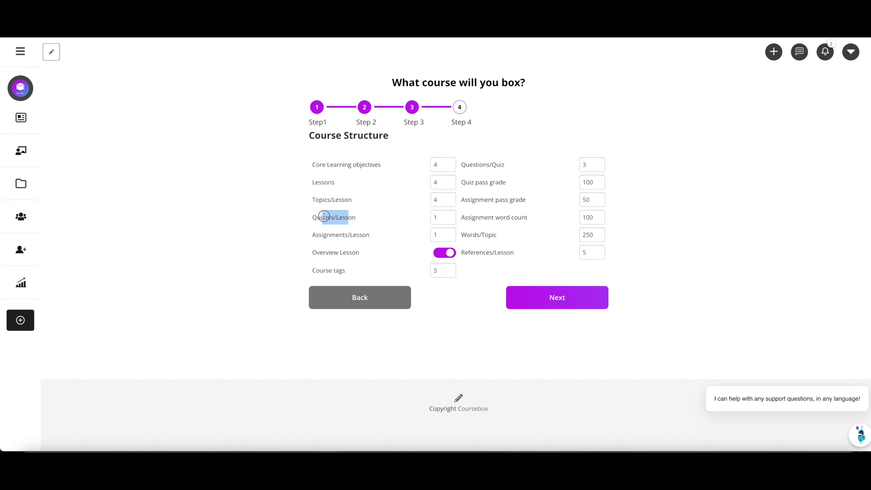
click(450, 215)
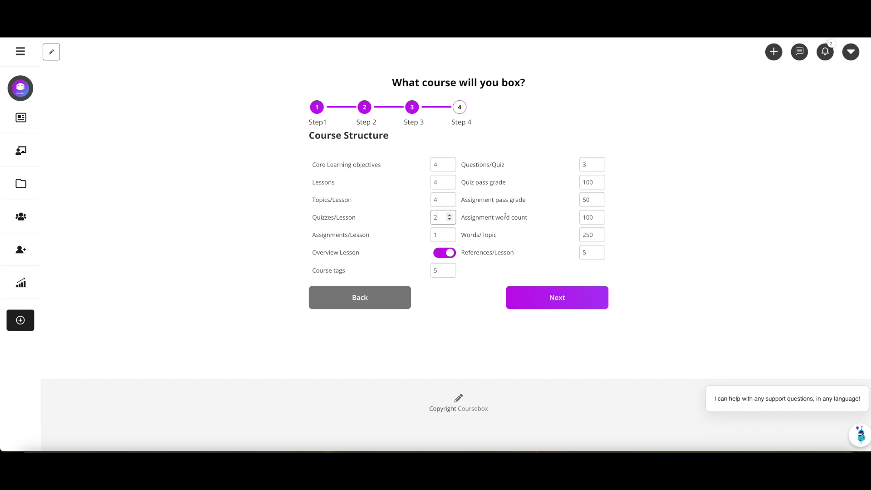
click(450, 220)
click(599, 162)
drag(319, 235, 377, 235)
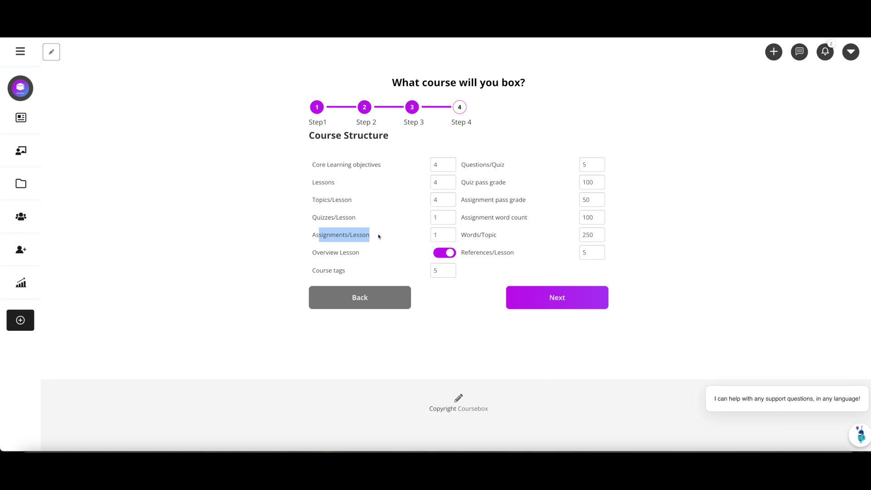
click(462, 287)
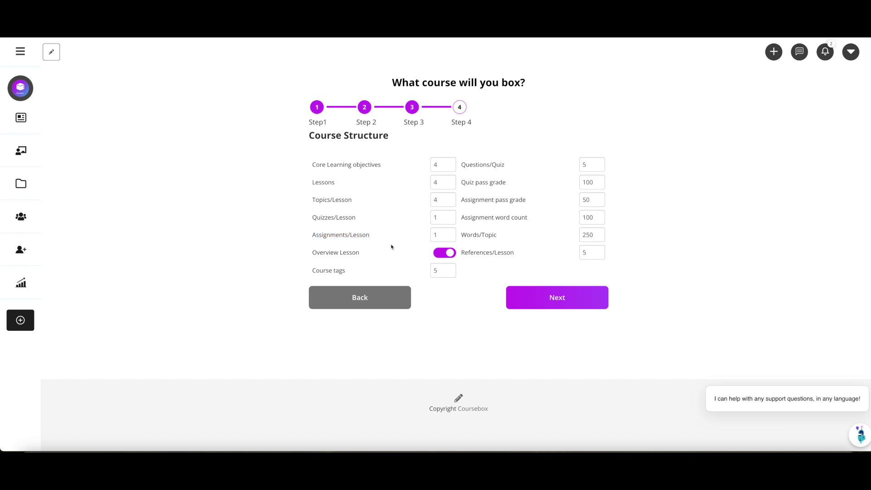
drag(322, 236, 421, 241)
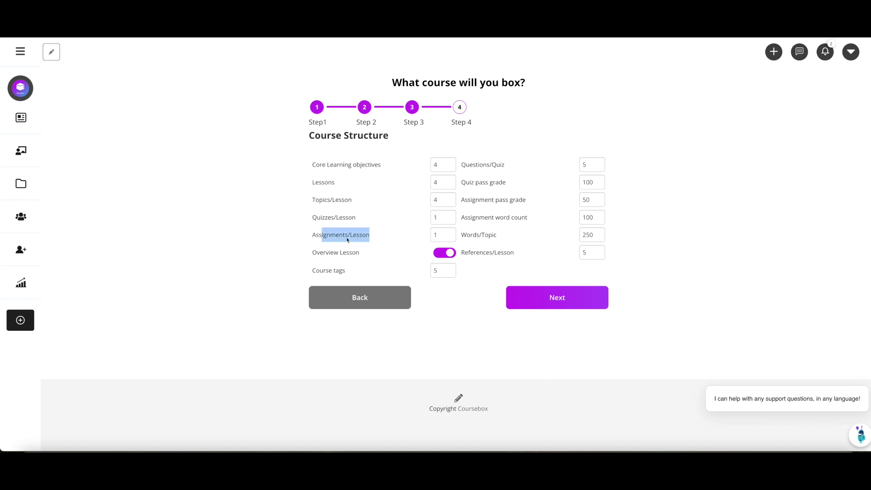
drag(313, 236, 379, 235)
click(379, 237)
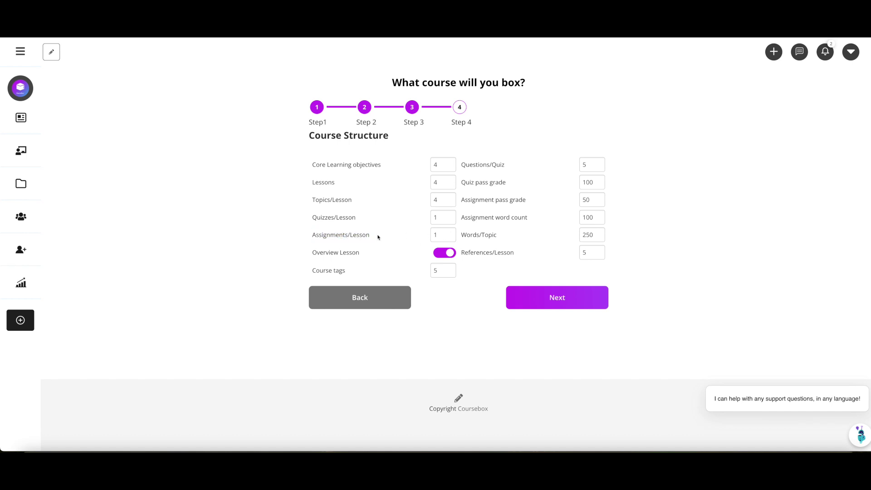
click(551, 298)
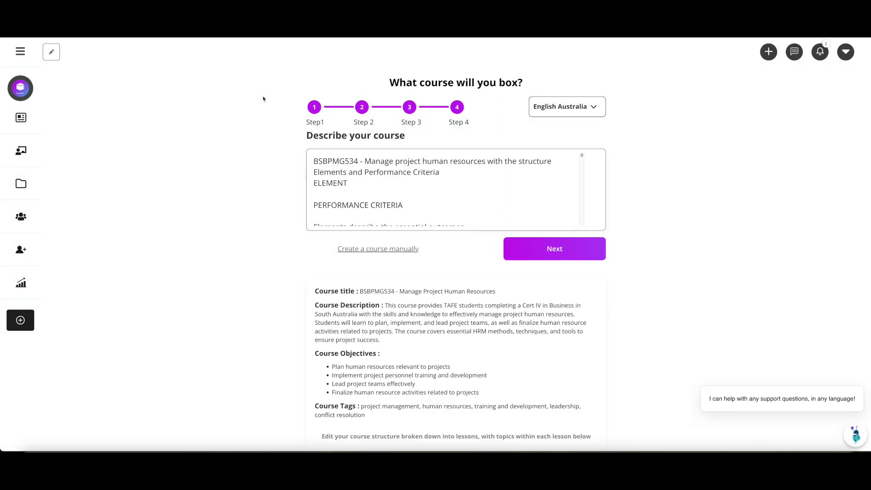
- Change 'finalize' to 'finalise' in the generated course description
scroll(647, 179, down, 1)
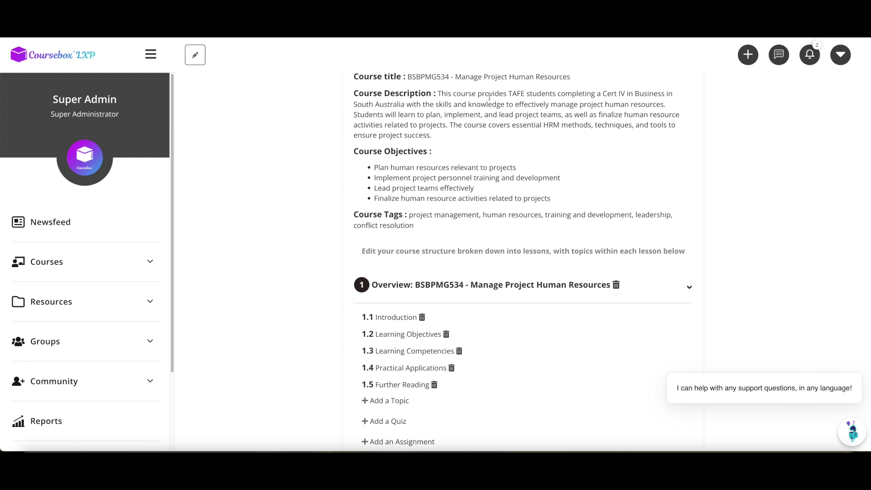
drag(510, 93, 591, 93)
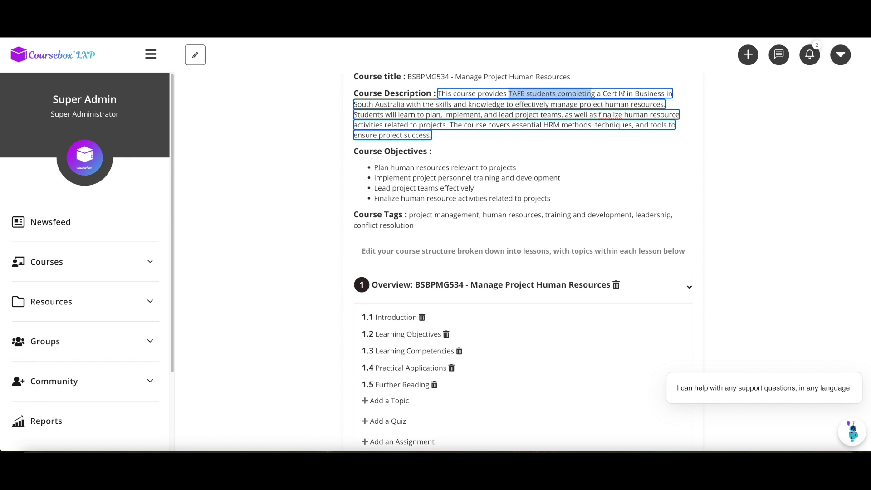
click(622, 94)
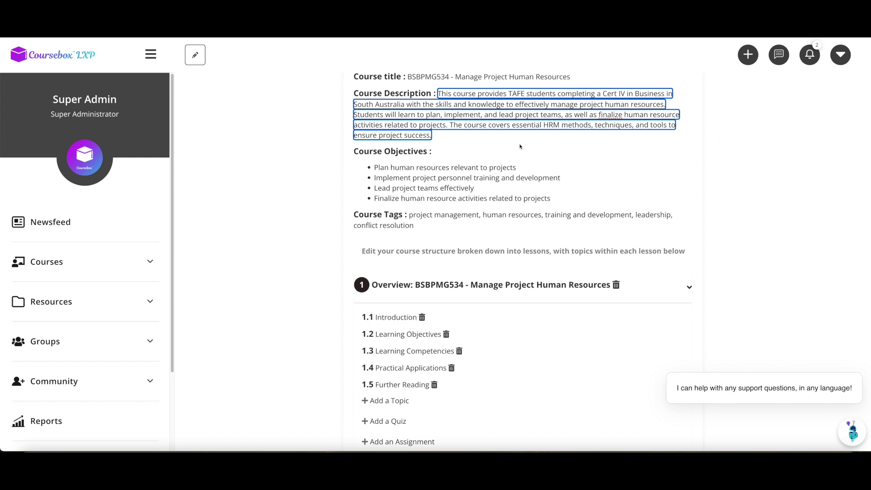
click(505, 146)
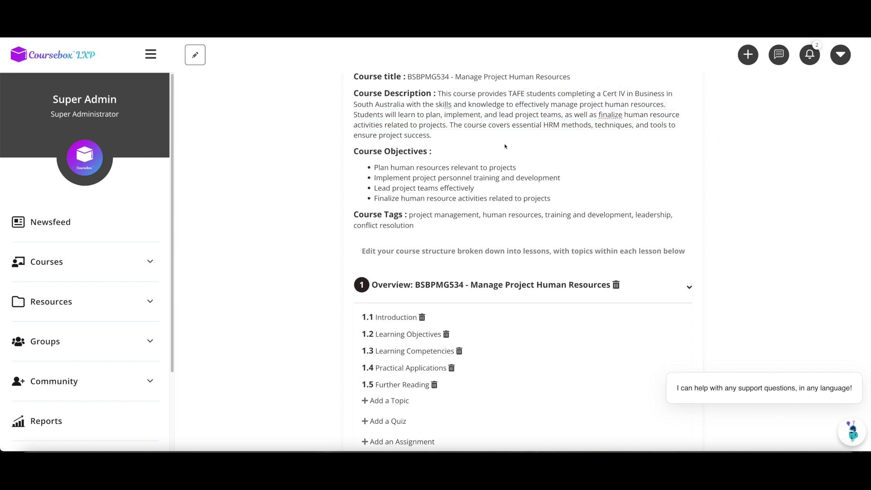
click(594, 121)
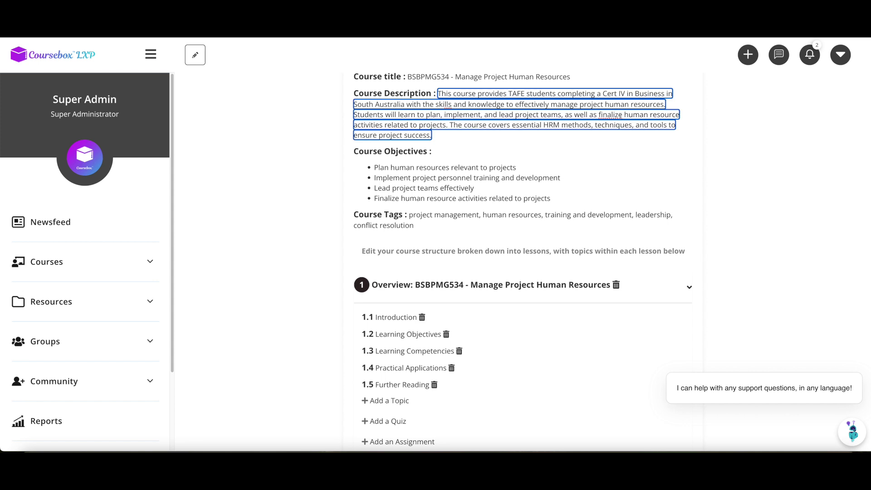
click(413, 162)
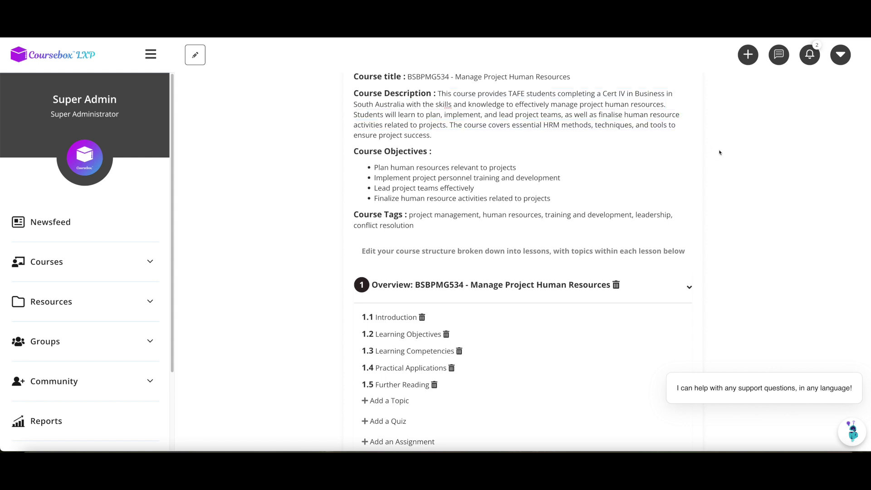
- Scroll through lessons 1–3 of the outline and snap the browser to the left half
scroll(399, 183, down, 3)
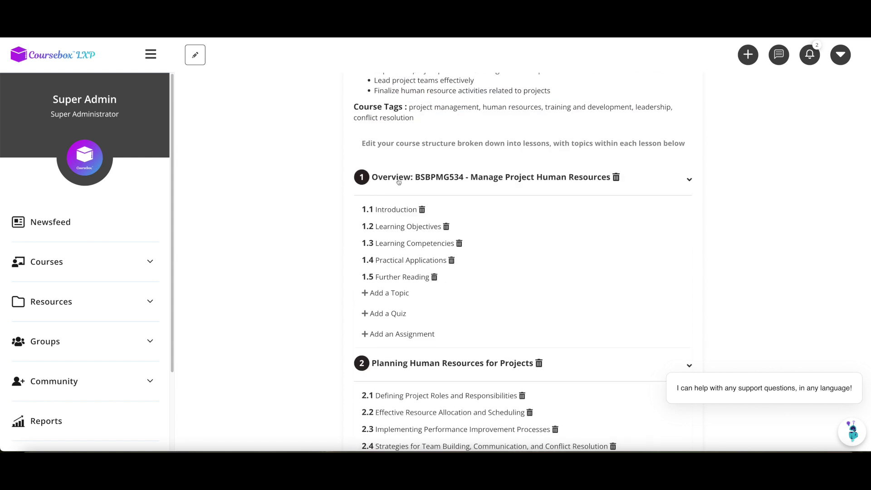
scroll(433, 181, down, 2)
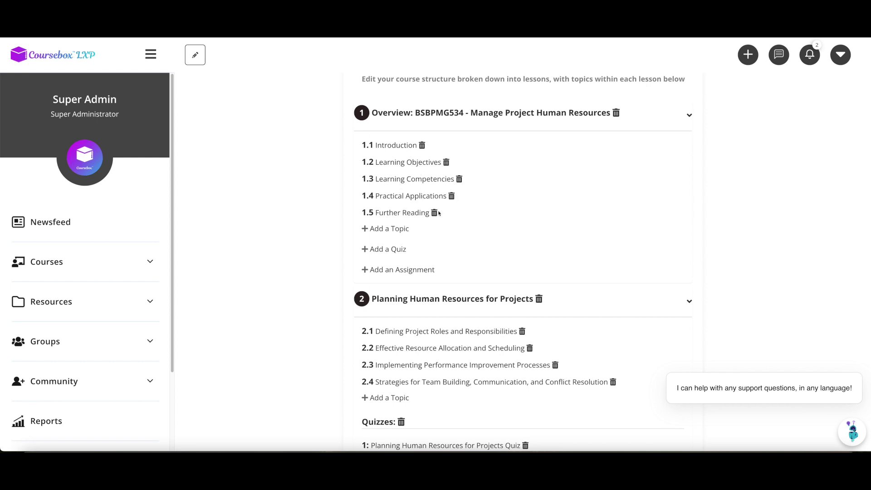
scroll(461, 213, down, 1)
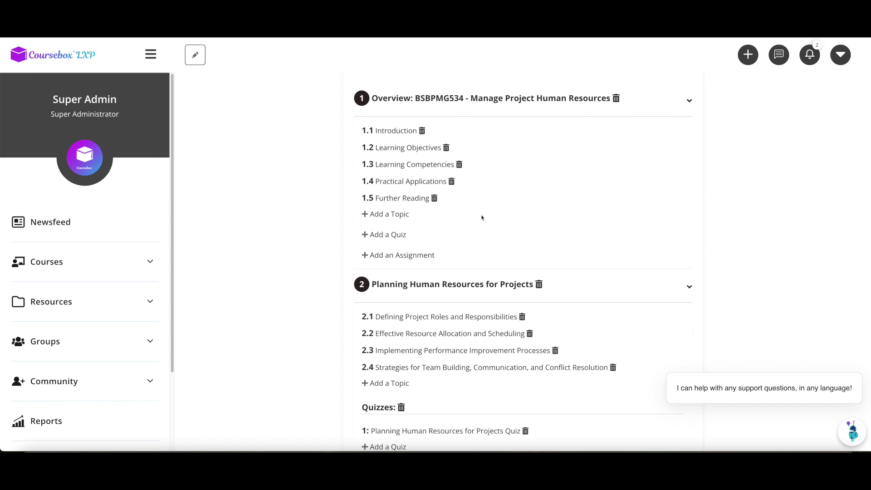
scroll(492, 218, down, 4)
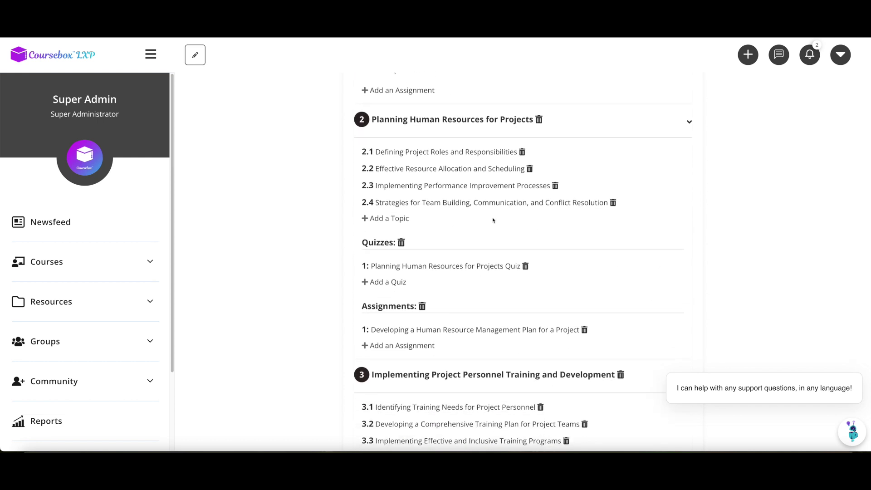
scroll(493, 220, down, 1)
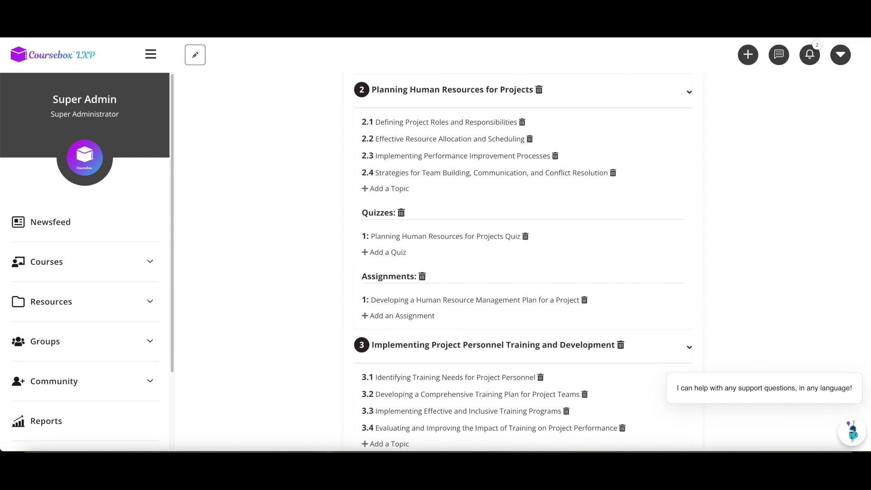
key(ctrl+alt+Left)
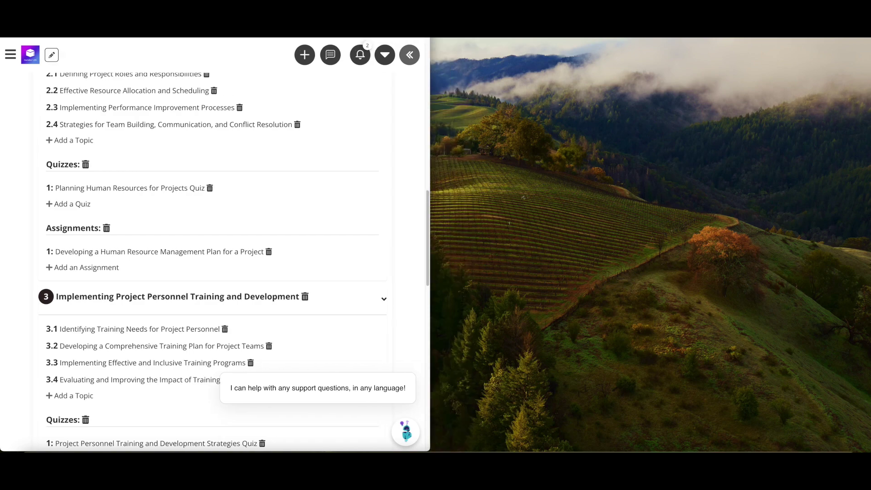
- Snap the training.gov.au unit page to the right half beside the course outline and zoom out
key(alt+Tab)
key(ctrl+alt+Right)
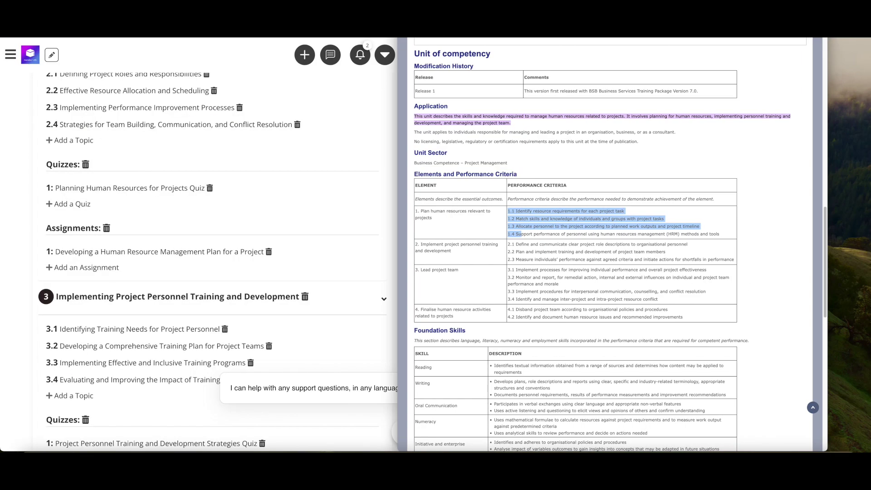
scroll(622, 240, down, 4)
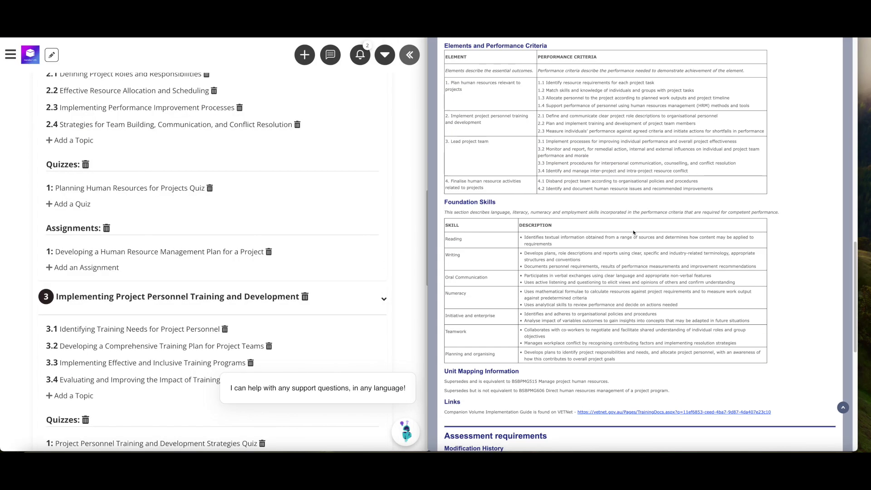
scroll(634, 232, up, 1)
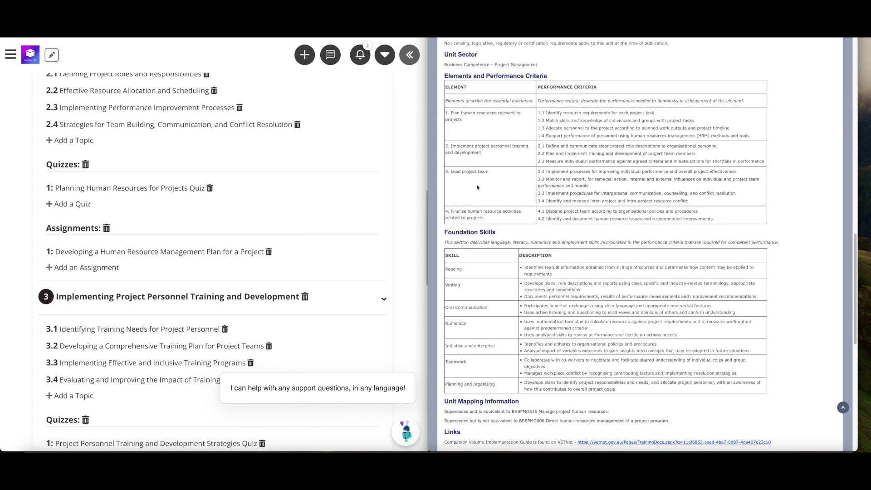
click(422, 195)
key(ctrl+minus)
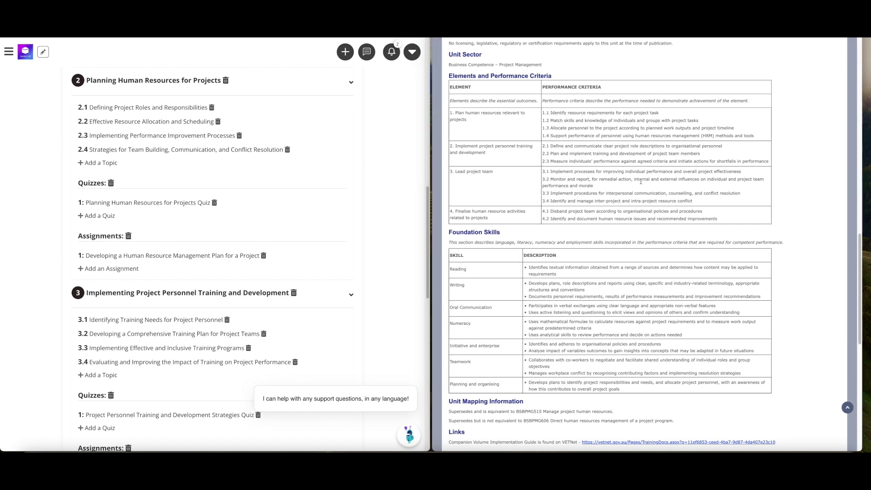
- Highlight the elements on planning project human resources and project personnel training
scroll(641, 181, down, 1)
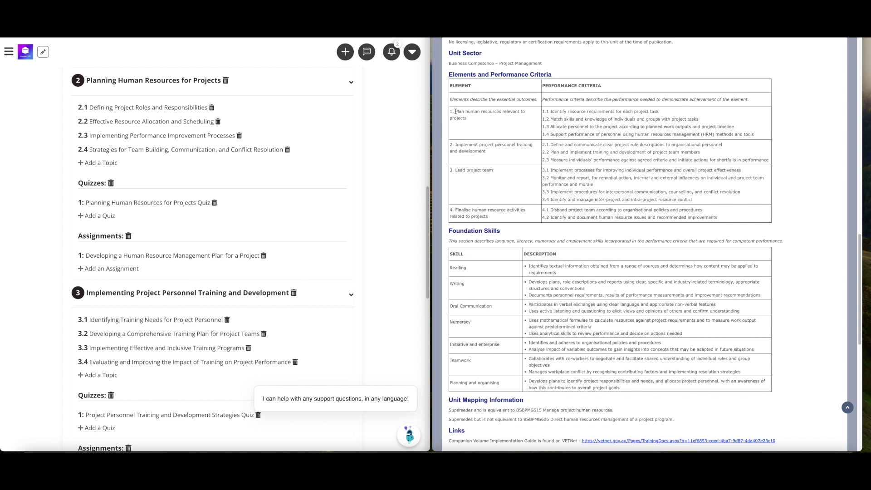
drag(456, 112, 472, 120)
click(318, 104)
scroll(152, 231, down, 2)
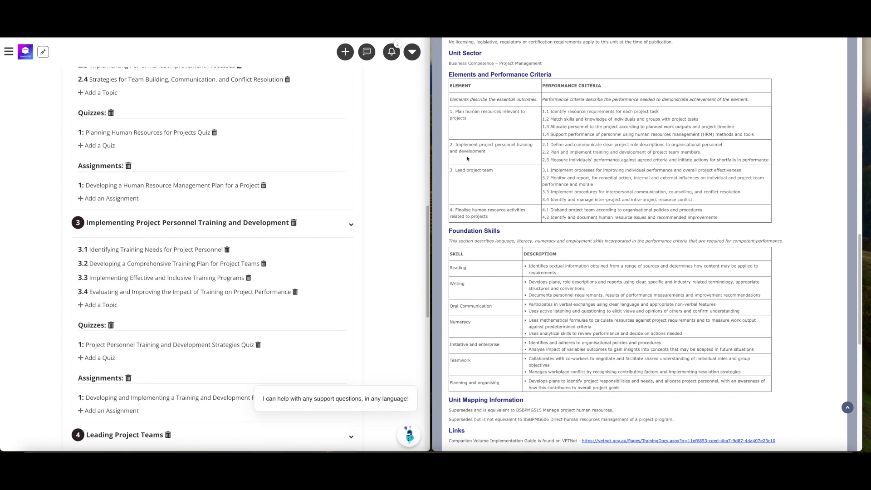
drag(459, 145, 495, 157)
scroll(236, 235, down, 4)
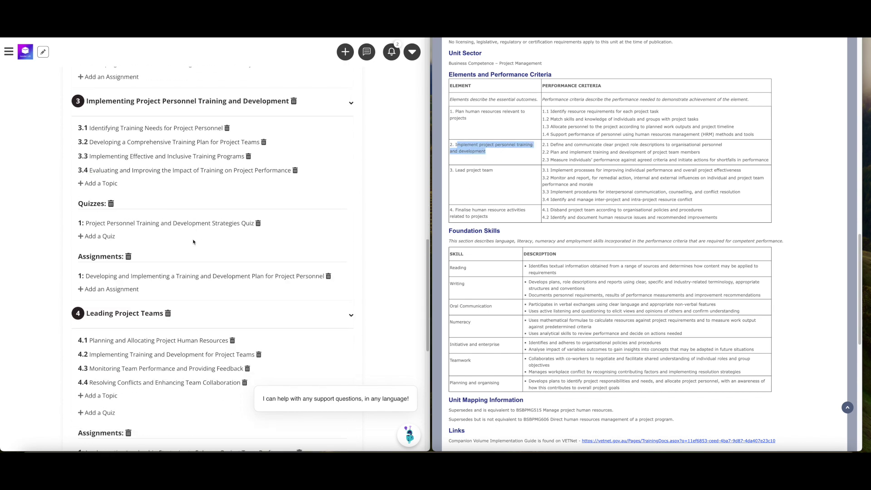
click(431, 197)
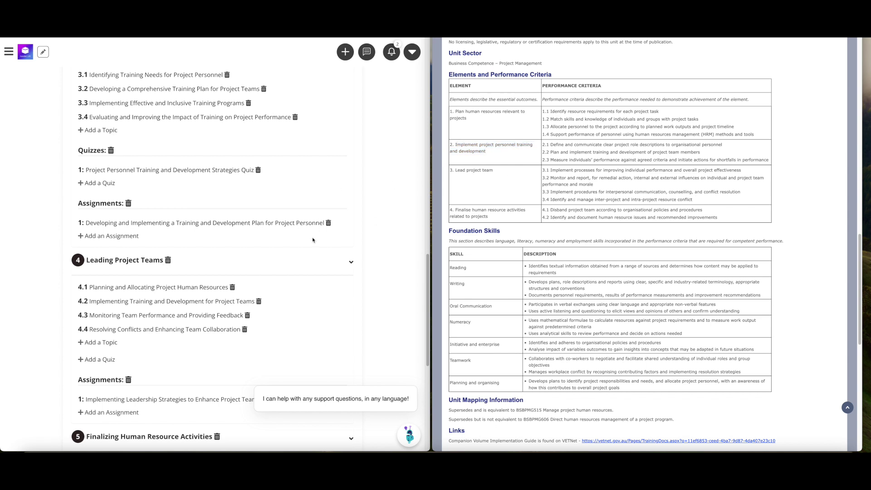
- Scroll through the performance criteria and assessment requirements to compare them with the outline
scroll(313, 240, down, 1)
scroll(306, 235, down, 3)
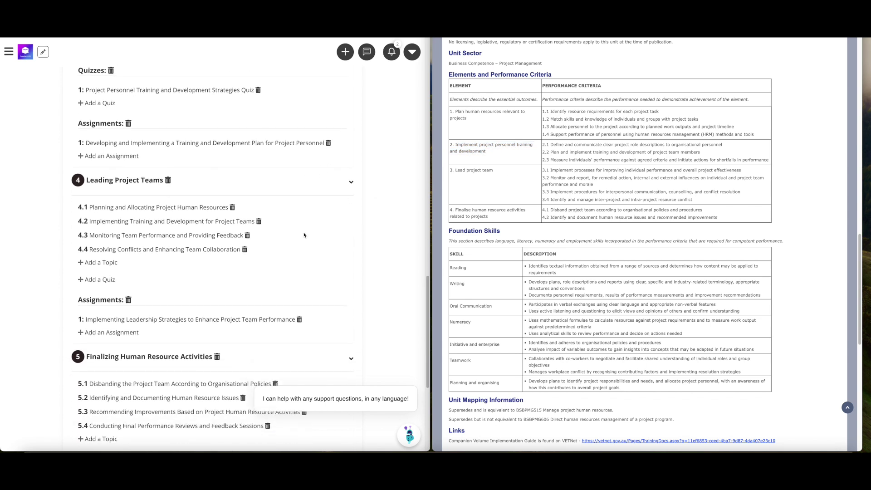
scroll(304, 233, down, 1)
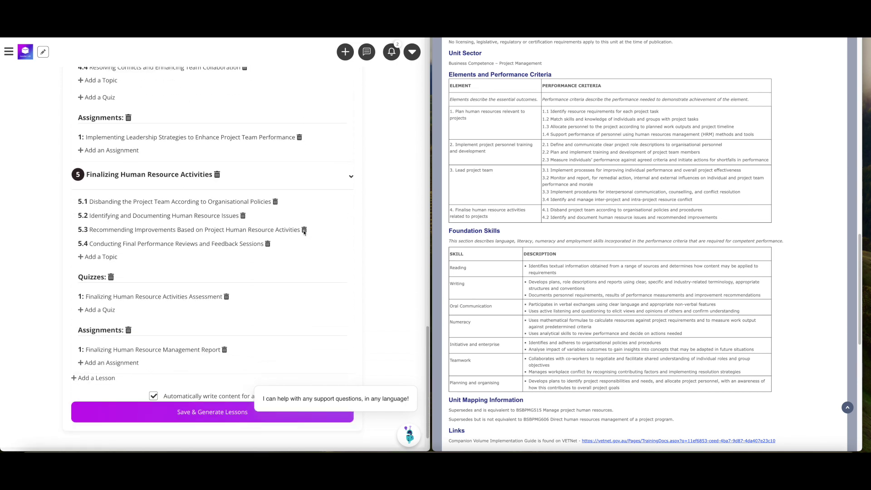
scroll(154, 197, up, 8)
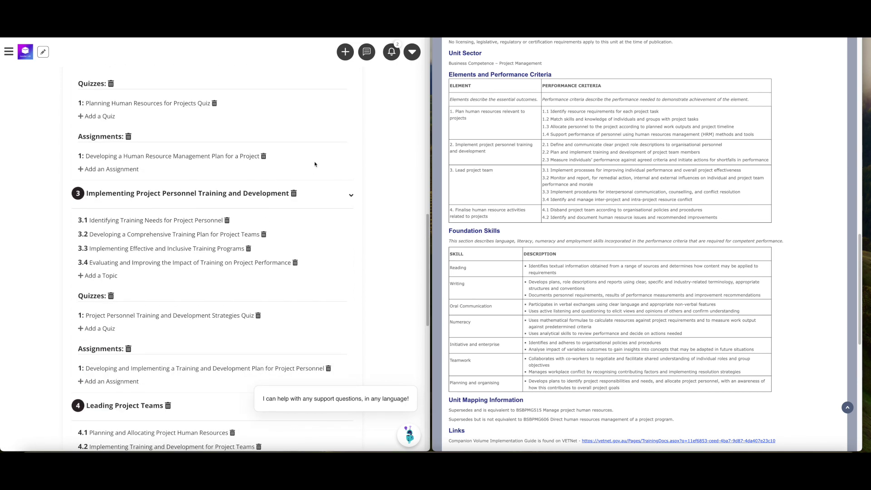
scroll(322, 136, up, 3)
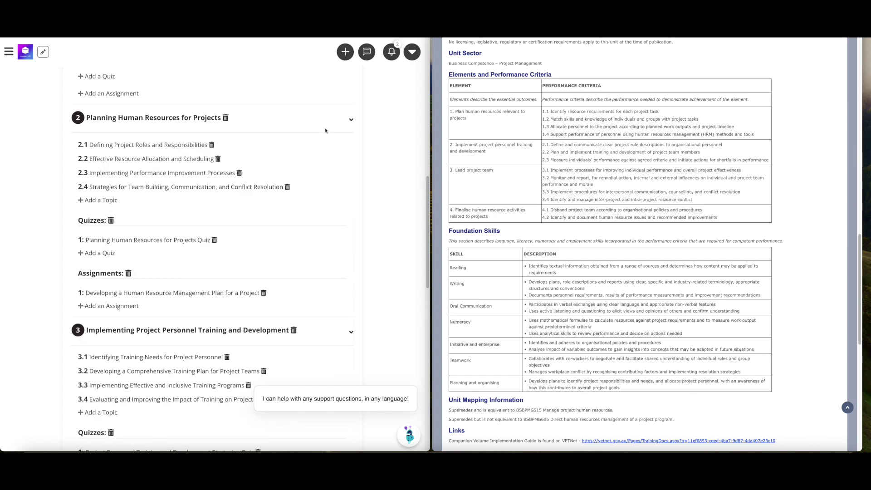
scroll(334, 209, down, 5)
scroll(322, 208, up, 7)
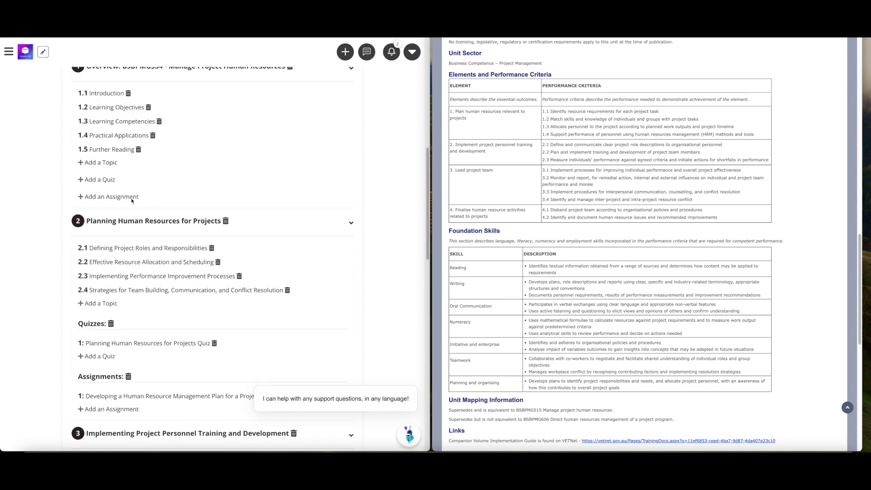
scroll(107, 177, up, 1)
scroll(122, 255, down, 3)
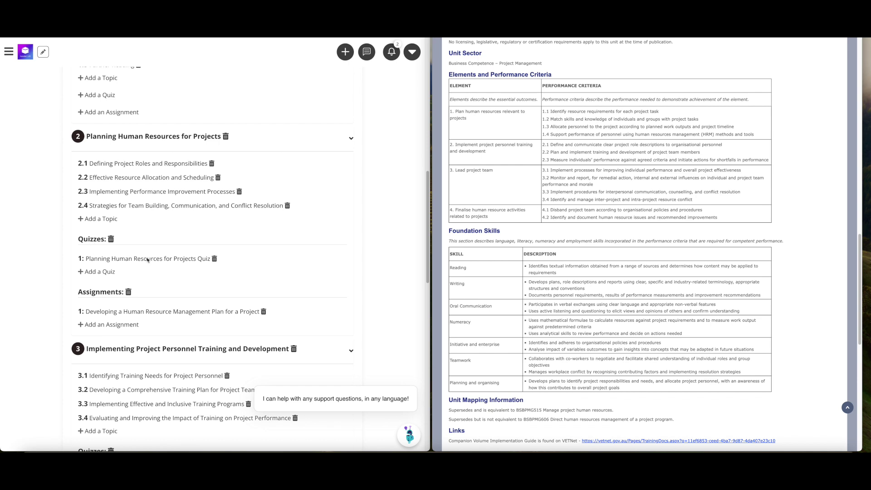
scroll(141, 258, up, 1)
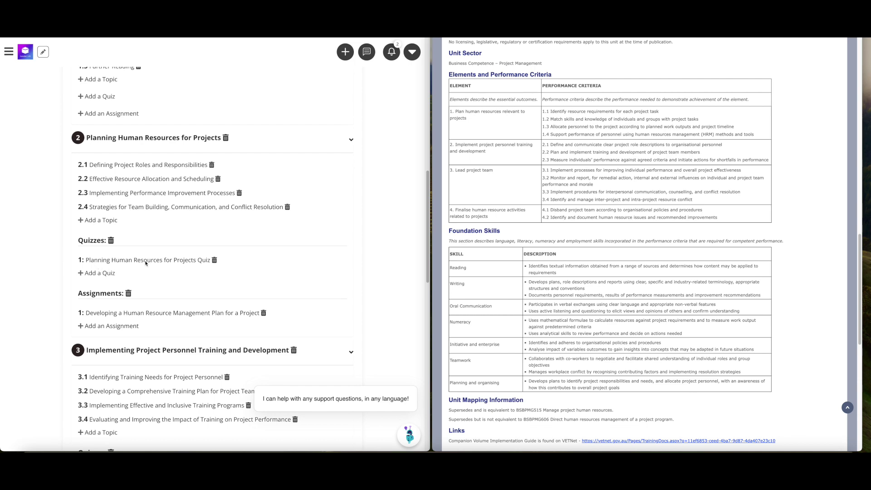
scroll(172, 263, down, 1)
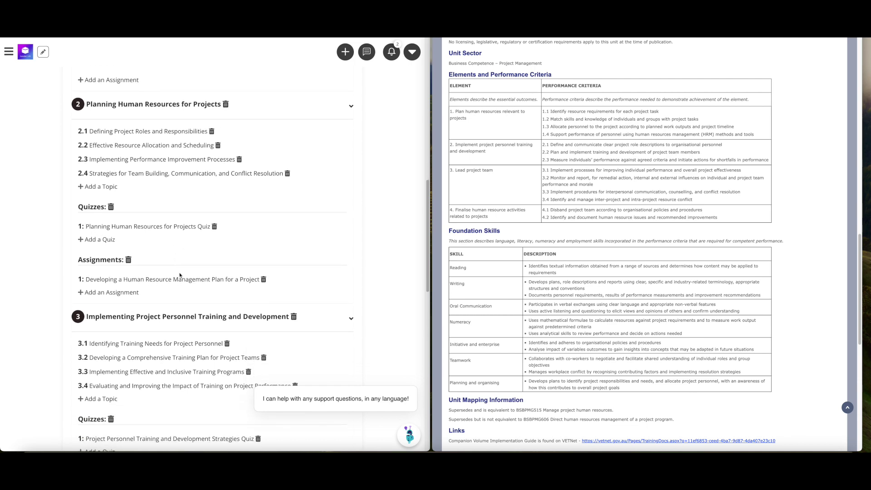
scroll(455, 189, down, 8)
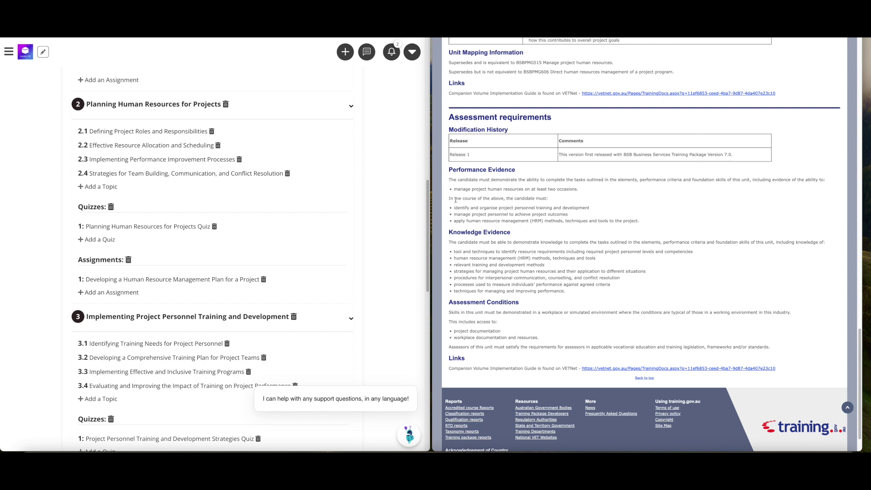
- Copy the 'identify and organise project personnel training and development' evidence bullet from training.gov.au
drag(455, 190, 499, 190)
drag(454, 208, 570, 207)
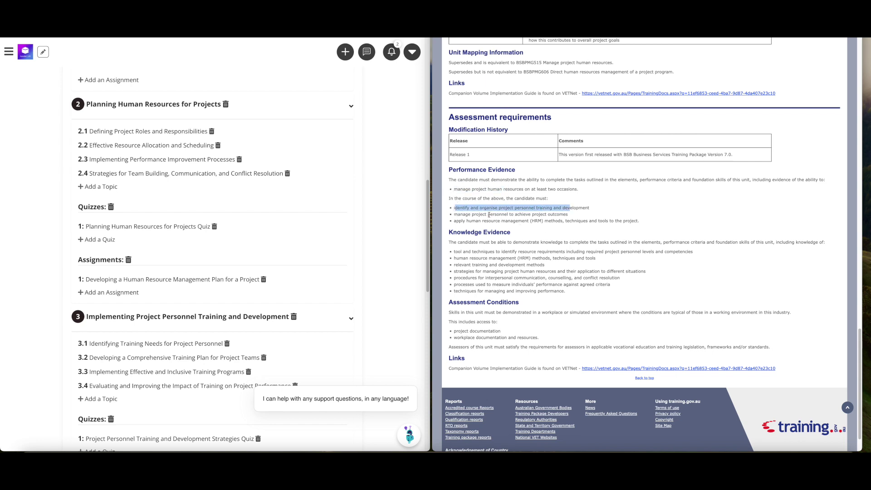
click(95, 241)
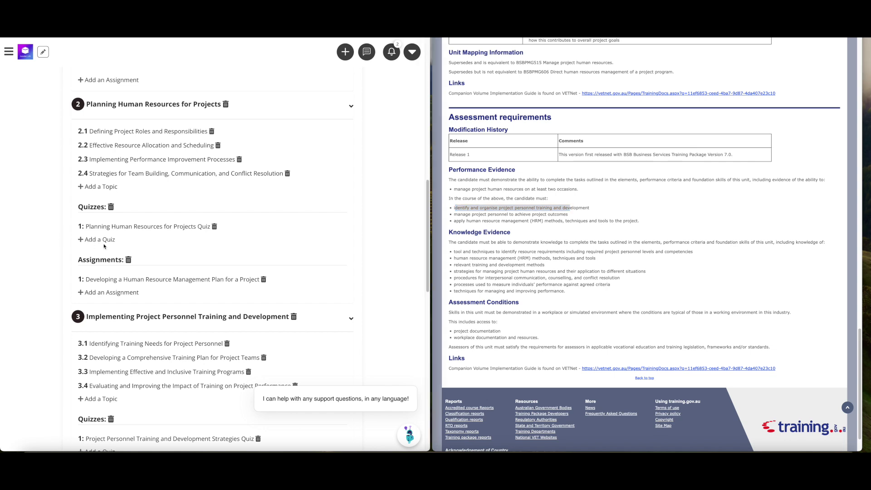
triple_click(474, 208)
key(ctrl+c)
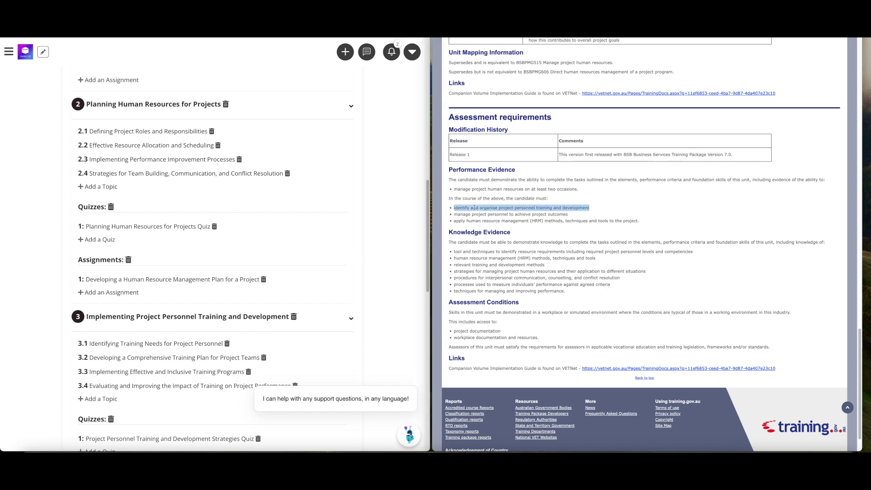
- Add a second quiz to lesson 2 and title it with the copied bullet text
click(102, 240)
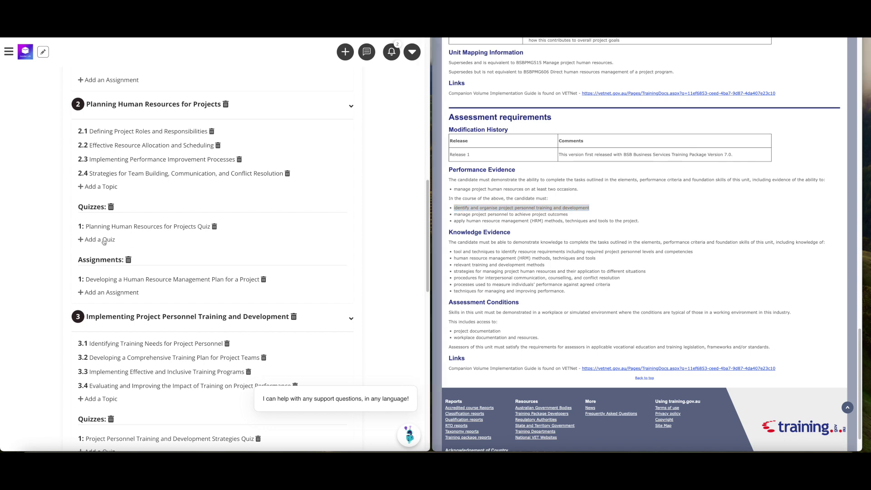
triple_click(97, 240)
key(ctrl+v)
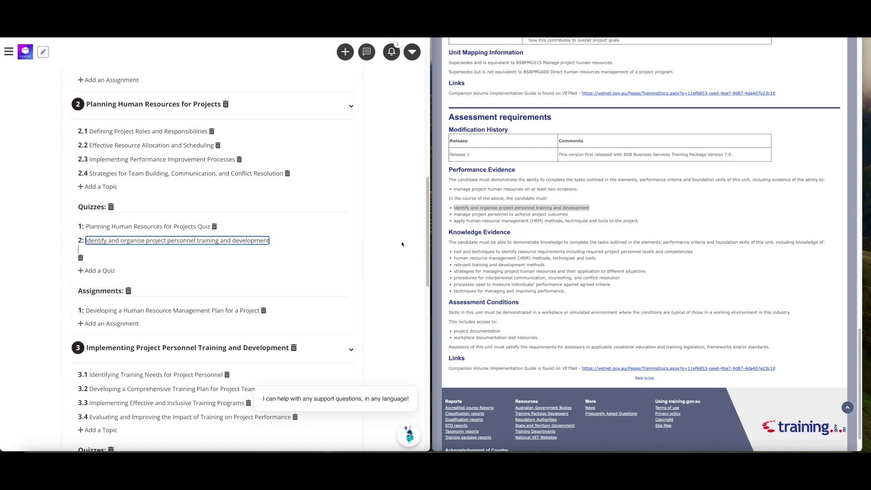
scroll(245, 266, down, 3)
scroll(245, 267, down, 8)
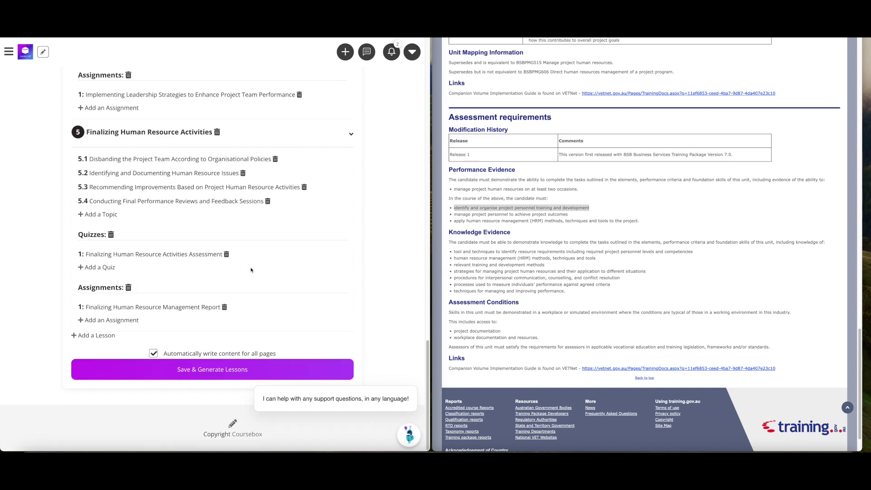
- Save the outline to generate lesson content, dismiss the AI-writing notice and maximise the editor
click(212, 370)
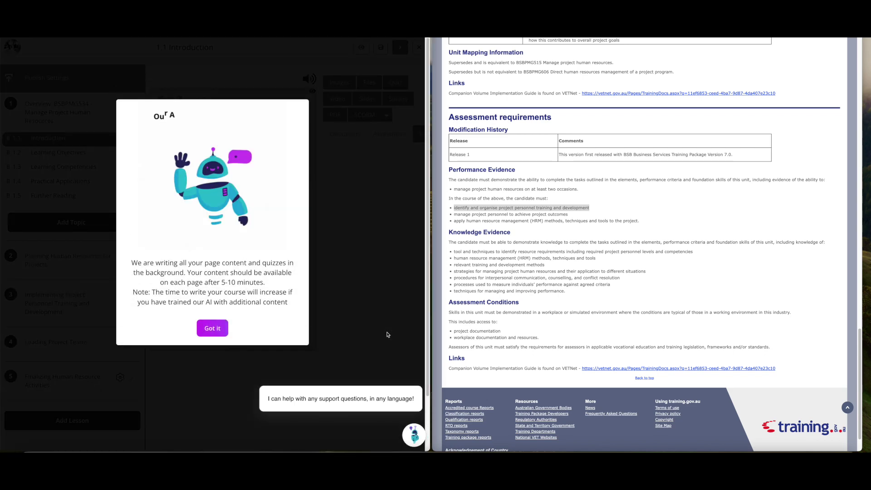
click(218, 329)
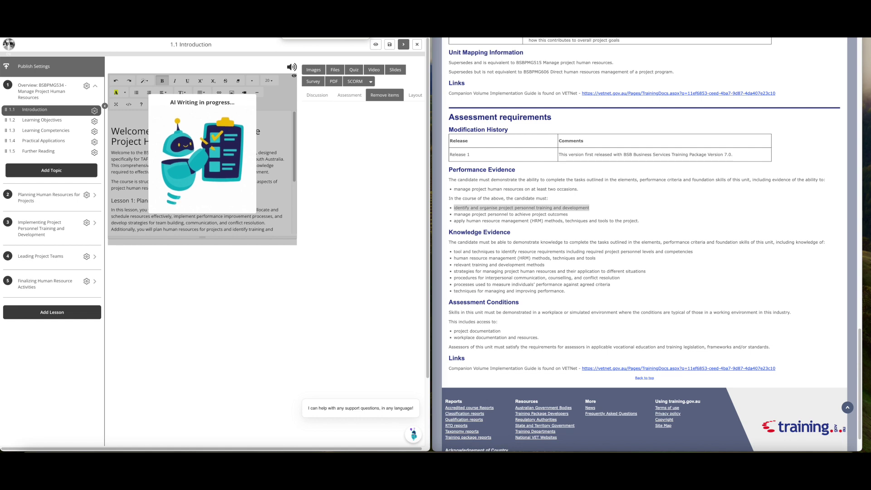
double_click(417, 40)
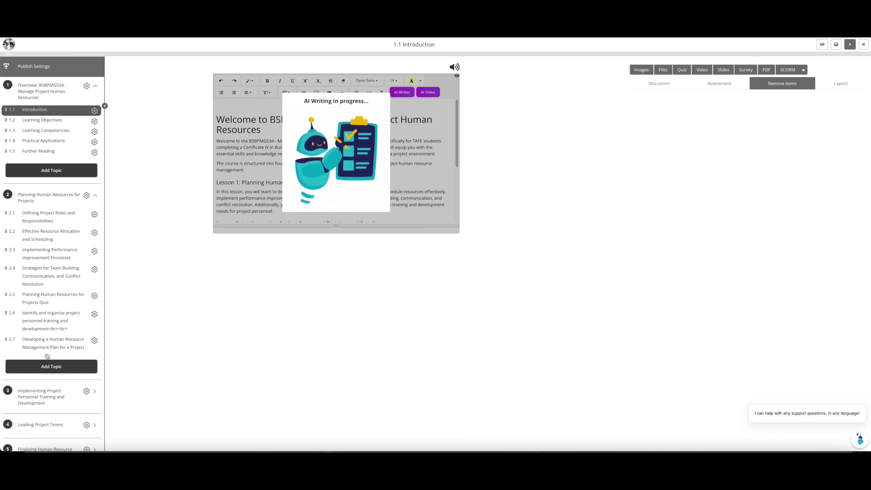
- Preview the generated 1.1 Introduction page, return to editing, and delete its notebook photo
scroll(56, 275, down, 1)
scroll(56, 275, down, 3)
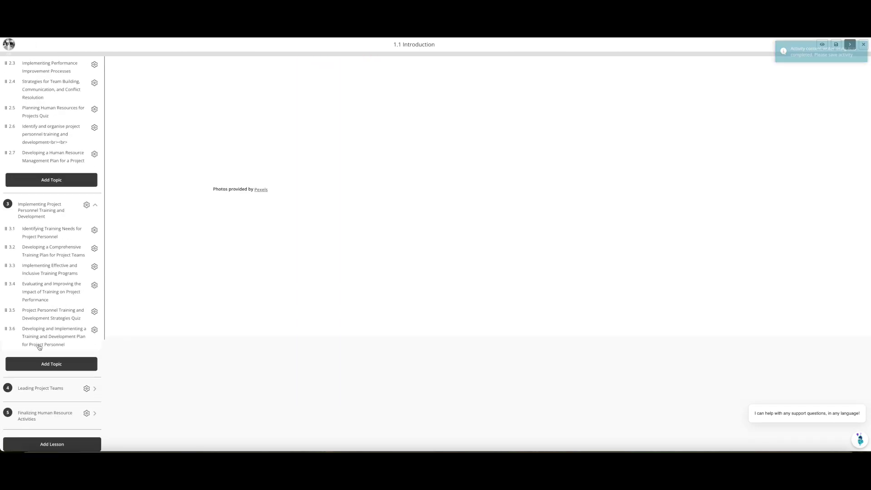
scroll(65, 299, down, 2)
scroll(64, 299, up, 6)
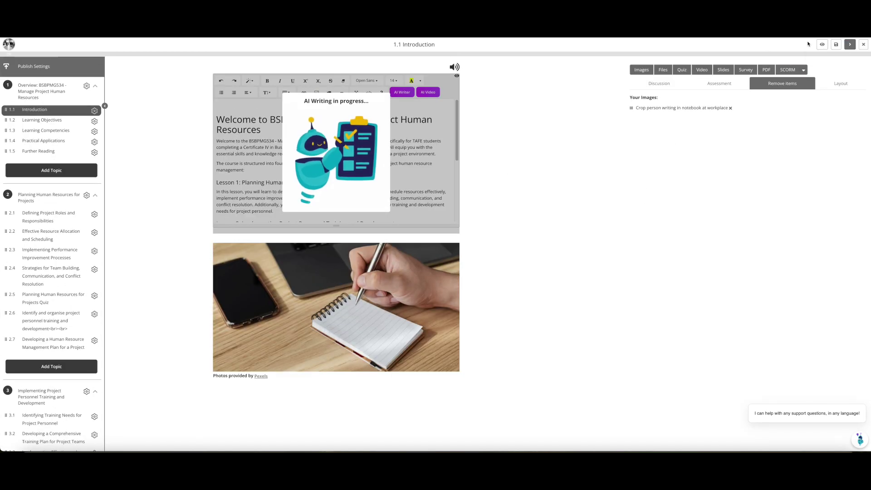
click(822, 44)
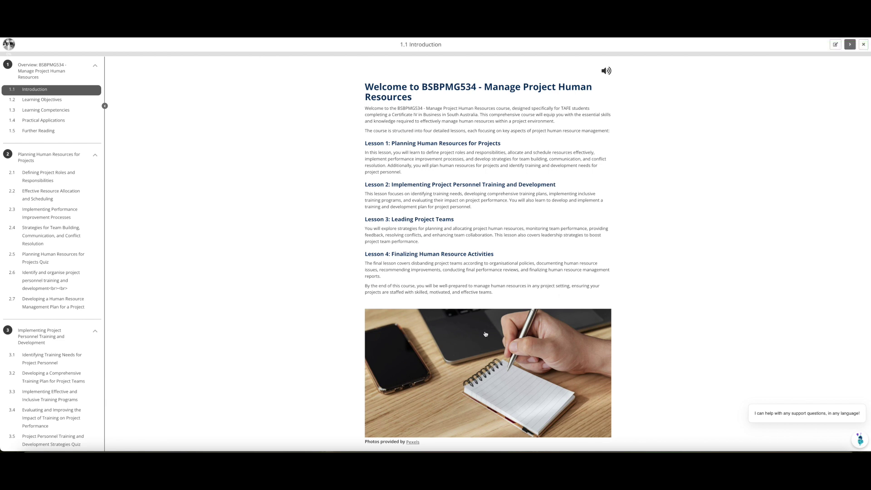
click(835, 45)
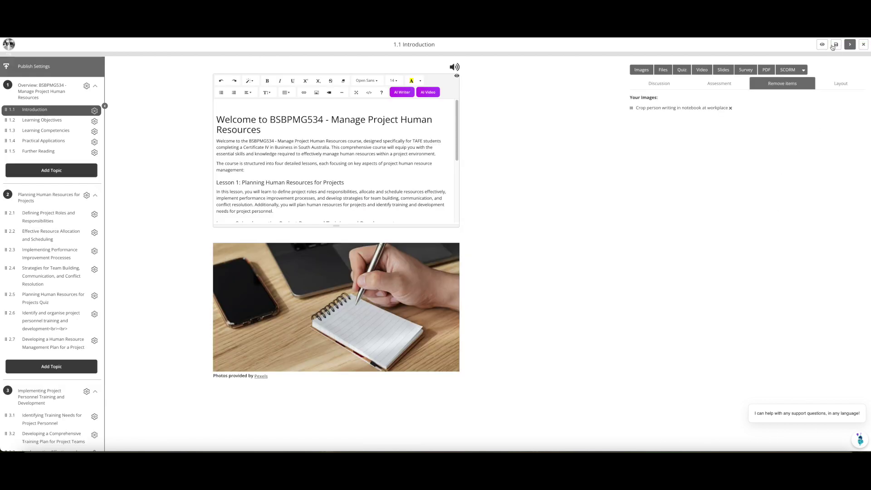
click(730, 108)
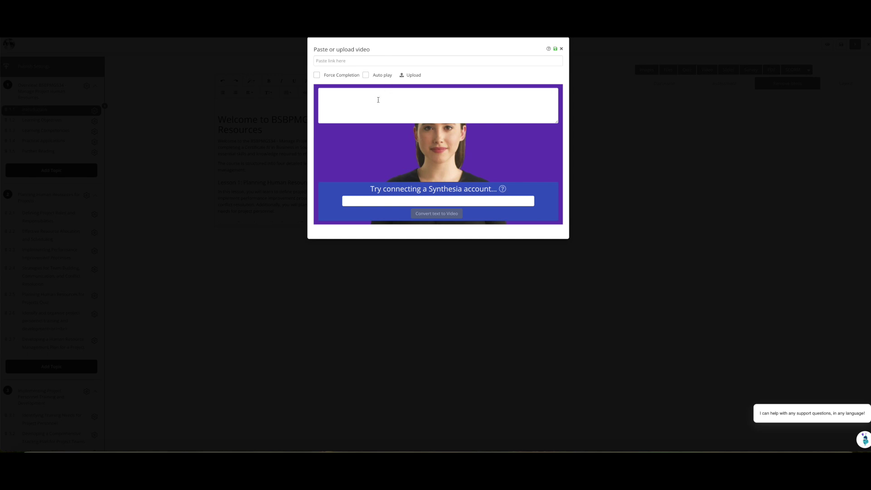
click(378, 100)
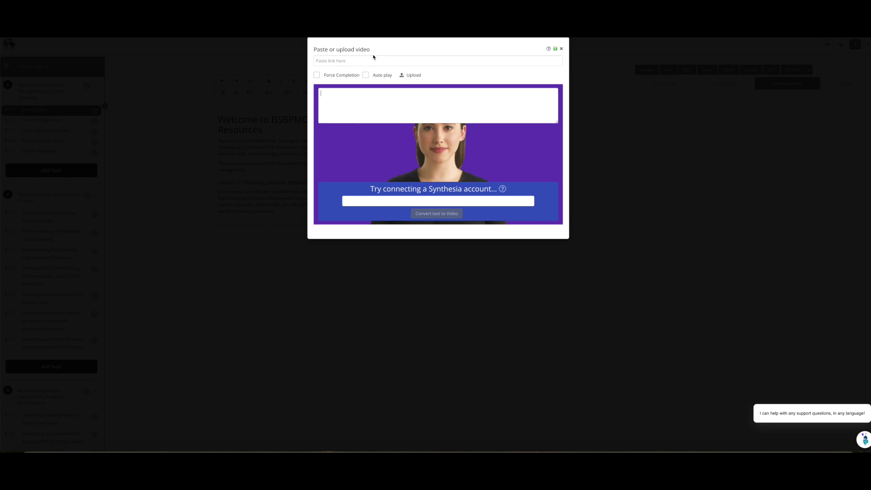
click(417, 200)
click(431, 215)
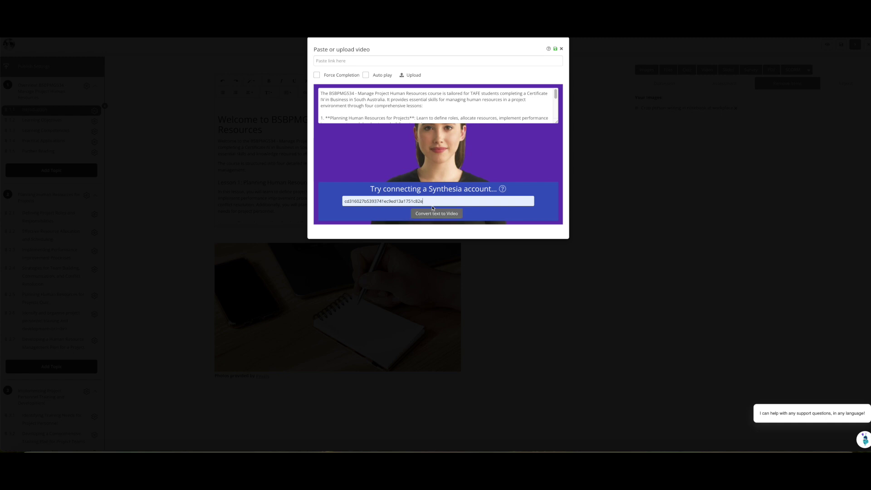
double_click(429, 201)
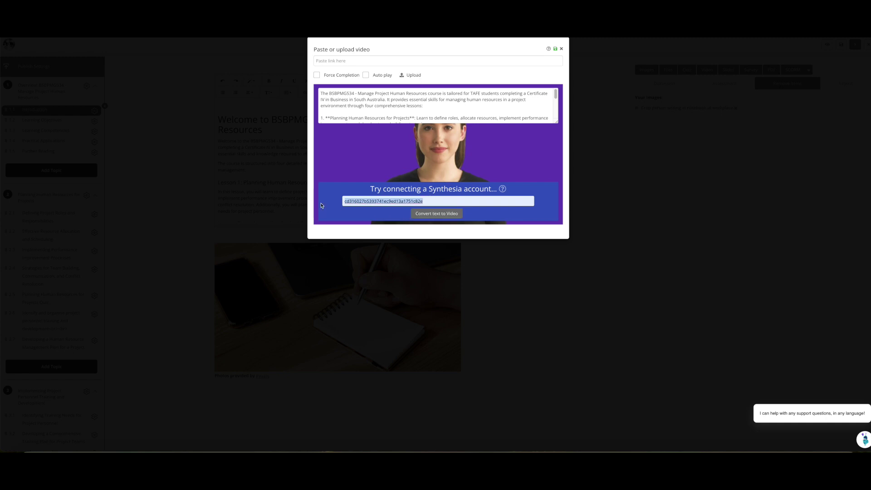
click(429, 93)
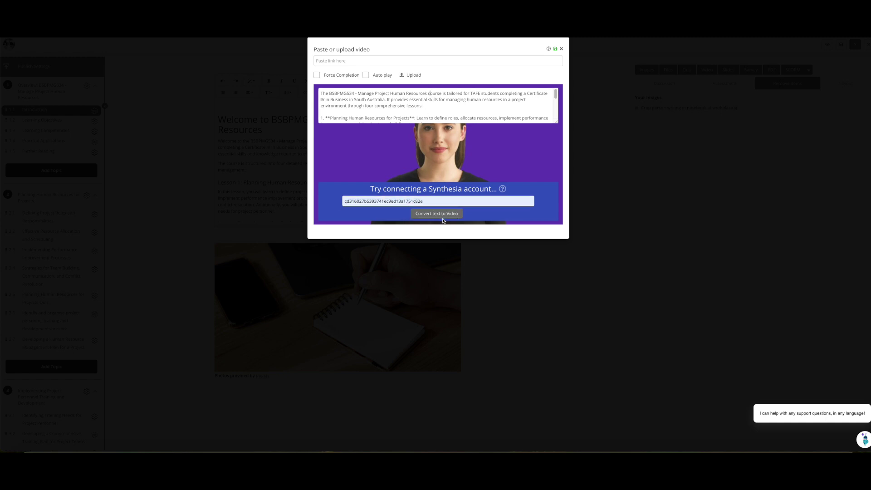
scroll(401, 109, down, 4)
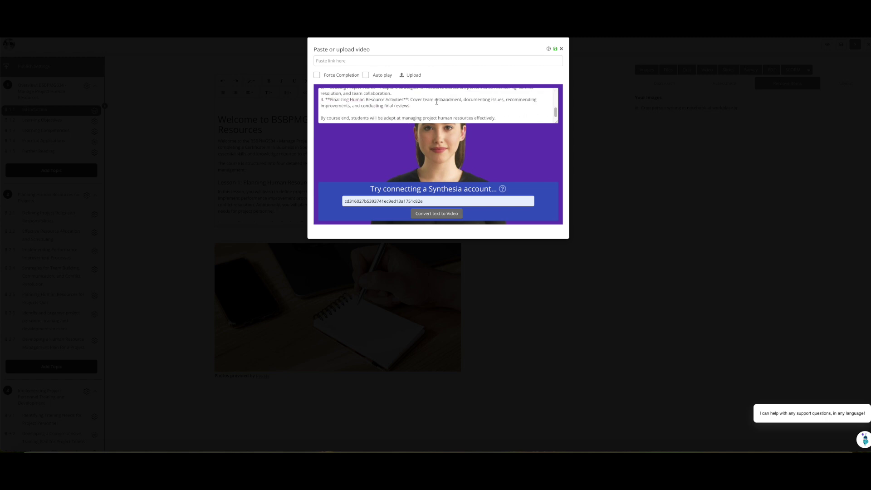
scroll(457, 117, up, 5)
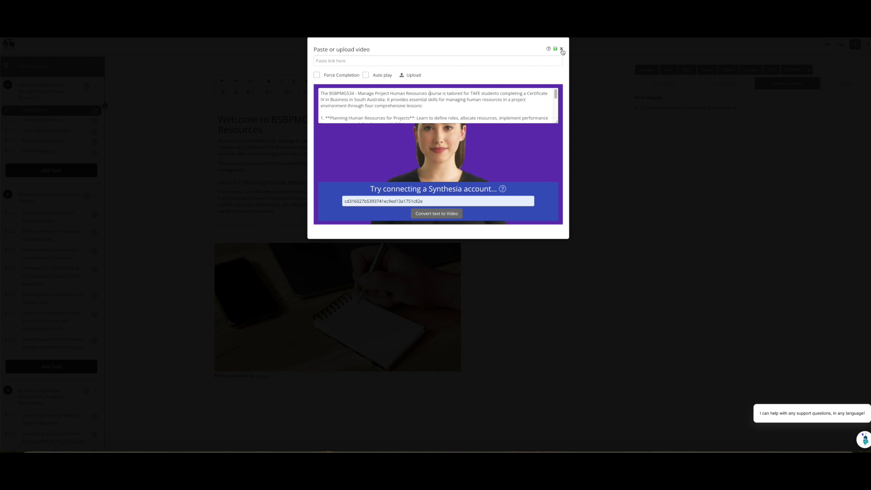
click(561, 50)
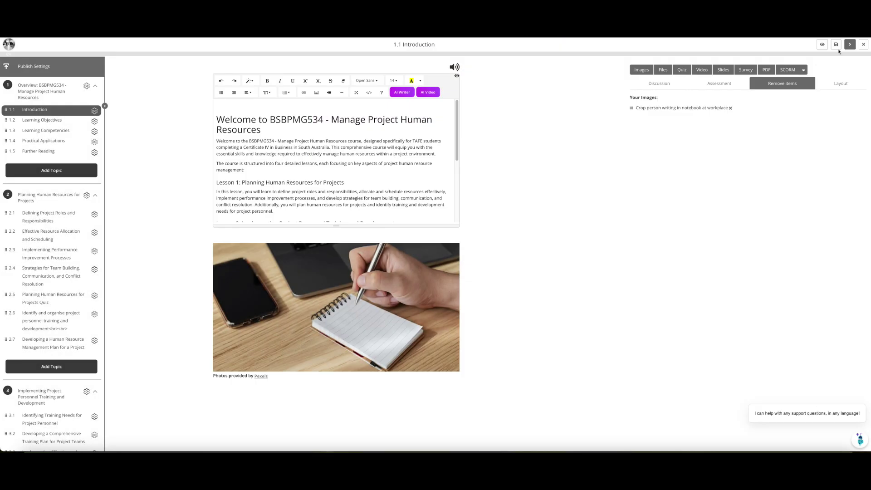
- Remove the notebook image, check the AI tutor settings, then preview 1.1 Introduction as a learner
click(731, 109)
click(36, 67)
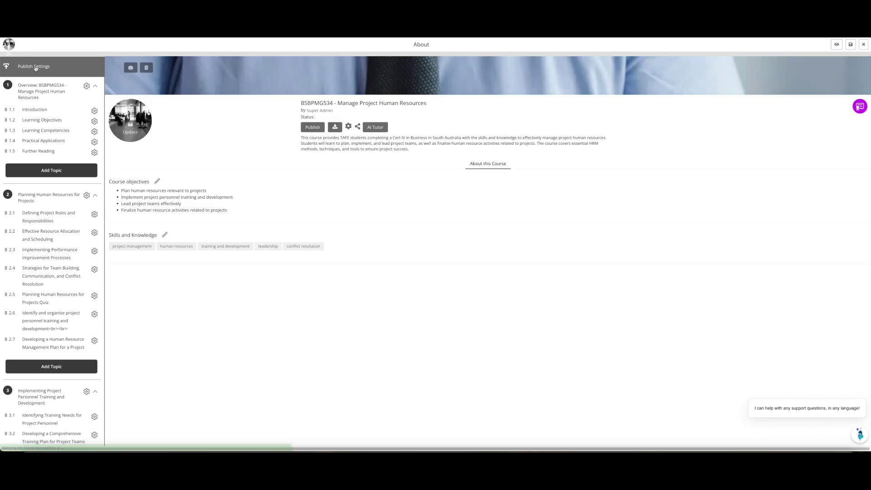
click(376, 126)
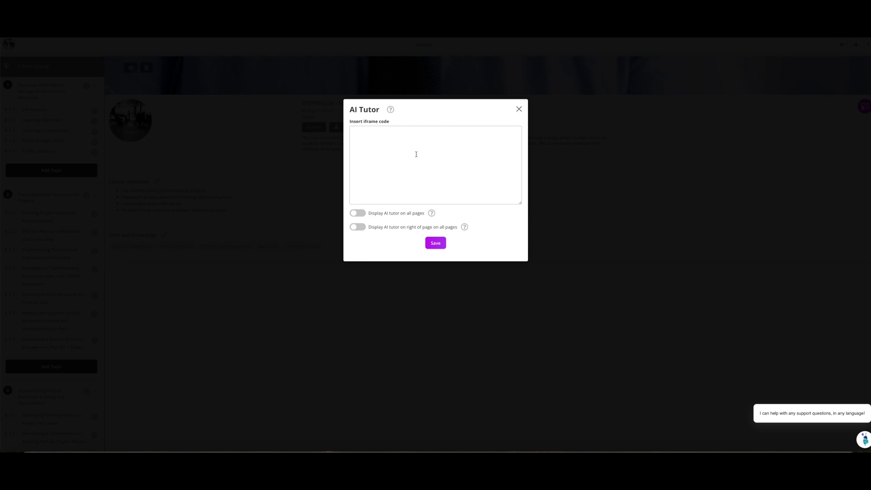
click(519, 109)
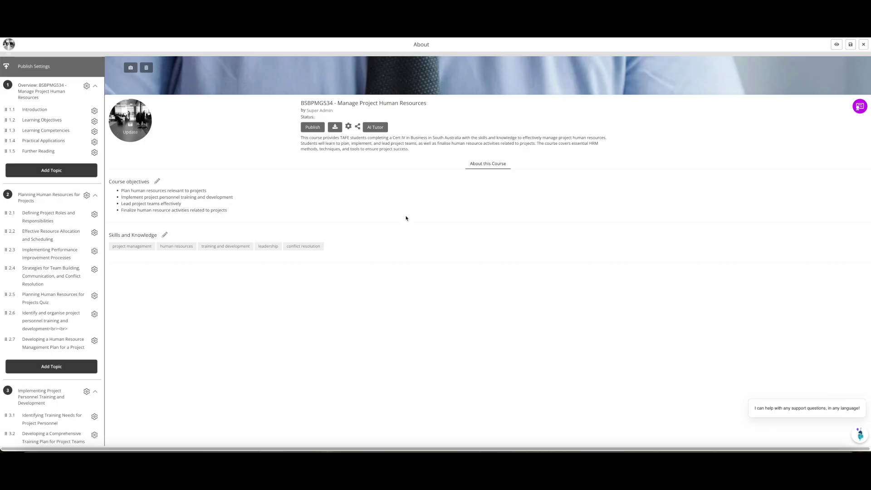
click(35, 109)
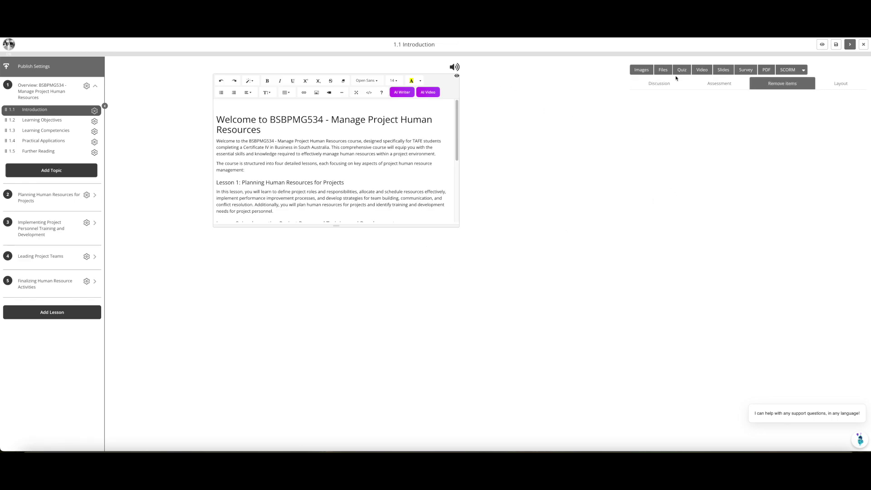
click(822, 44)
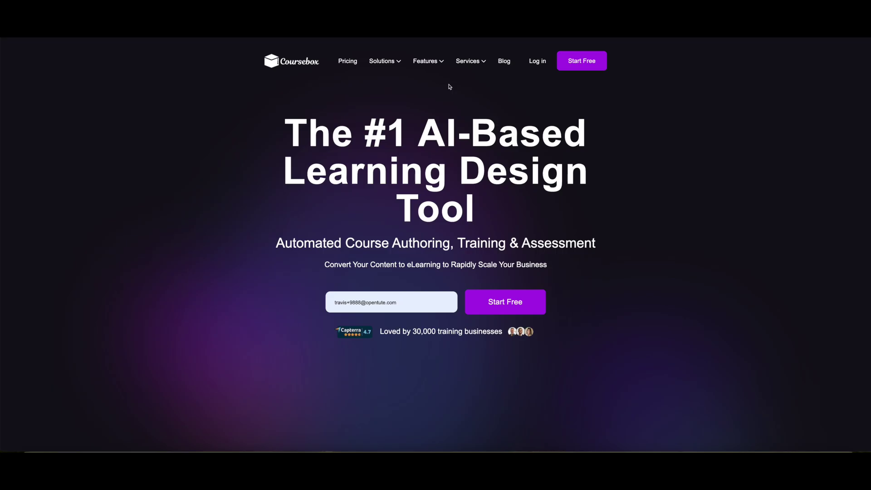
- Open UEEEC0055 details from the RTO Resources materials list, then restart the BSBPEF202 course
mouse_move(474, 63)
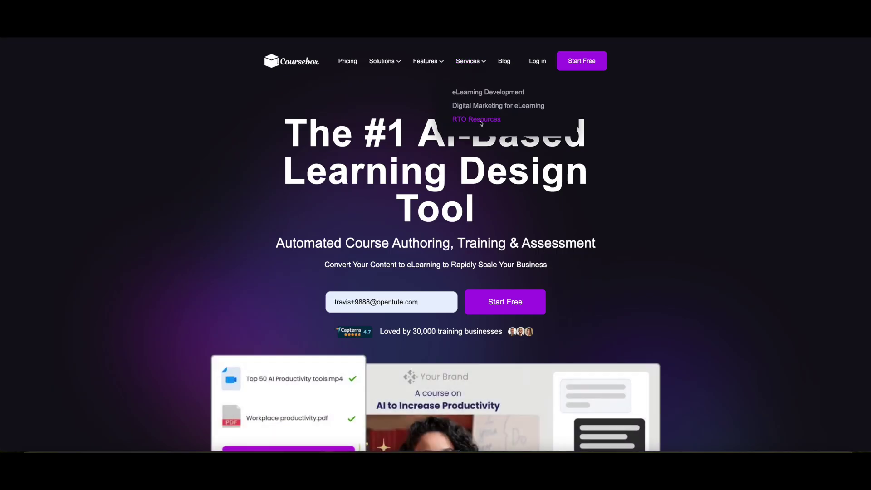
click(481, 119)
scroll(625, 197, down, 5)
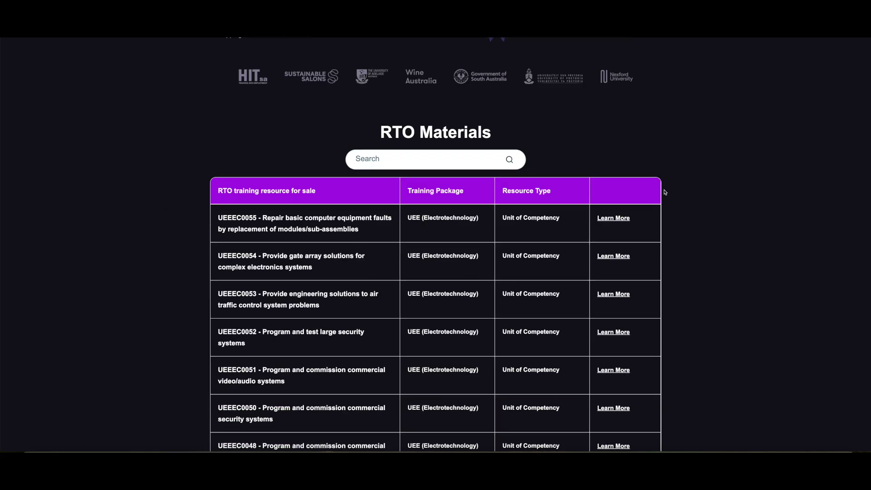
click(619, 224)
scroll(680, 230, down, 5)
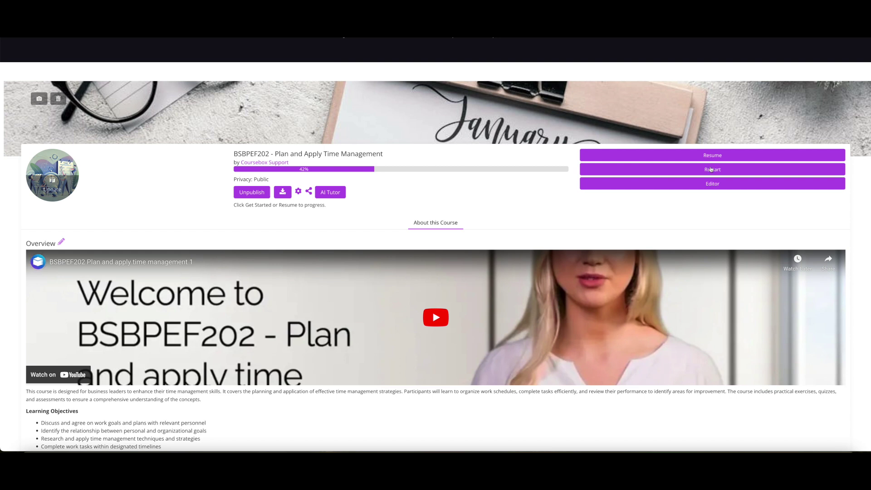
click(711, 169)
- Confirm the restart, read through the Introduction, and advance to 1.2 Learning Objectives
click(304, 104)
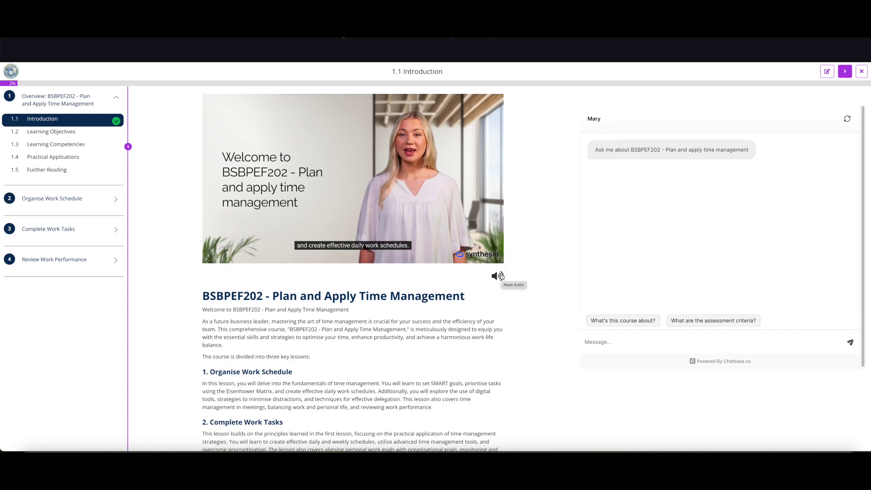
scroll(356, 335, down, 4)
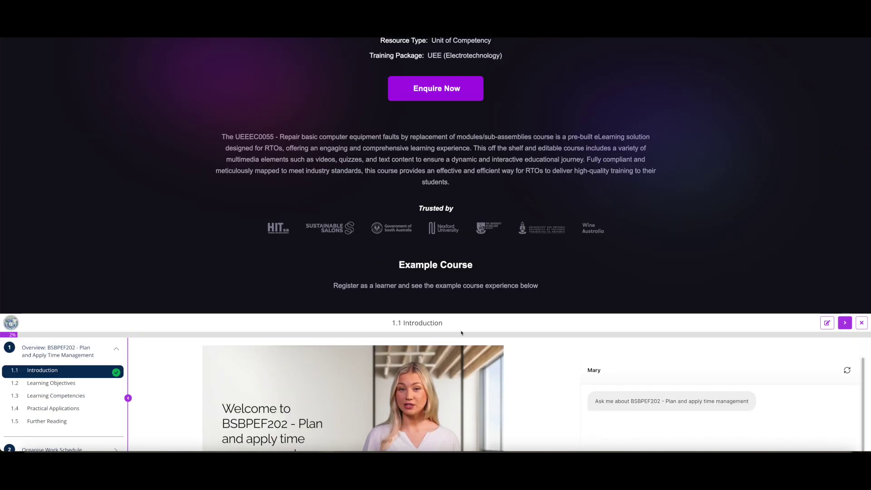
scroll(641, 88, down, 6)
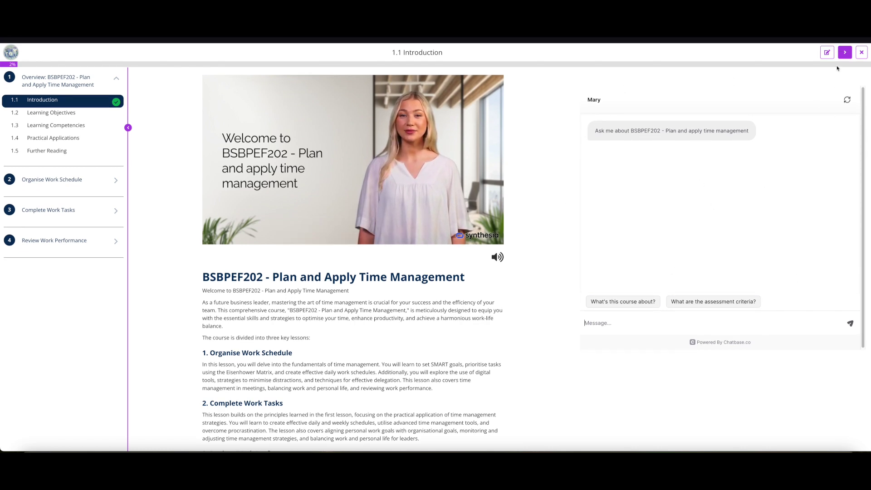
click(844, 53)
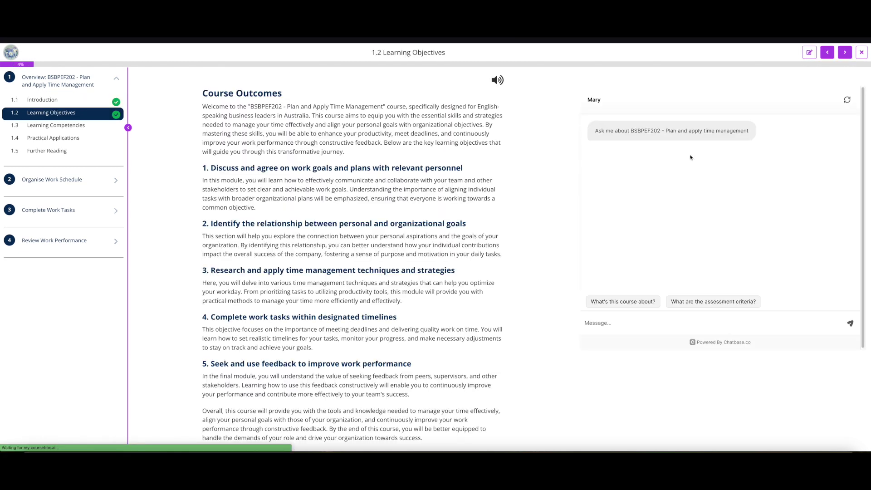